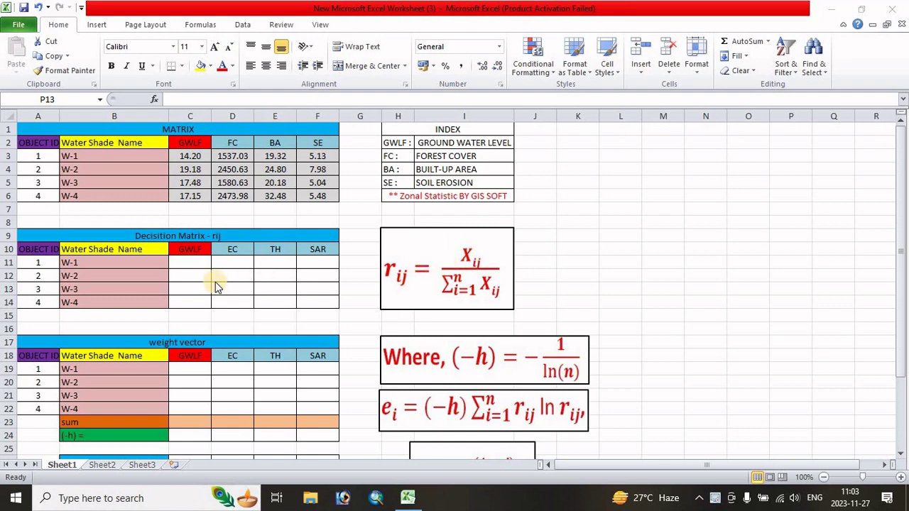
Enter the formula =C3/SUM(C3:C6) in C11 for the W-1 GWLF value of the decision matrix
{"action": "left_click", "coordinate": [187, 263]}
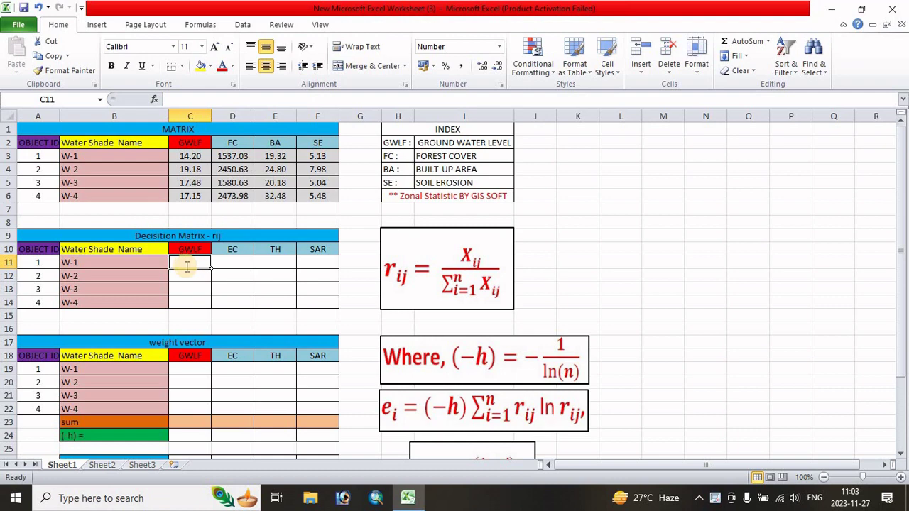
{"action": "type", "text": "="}
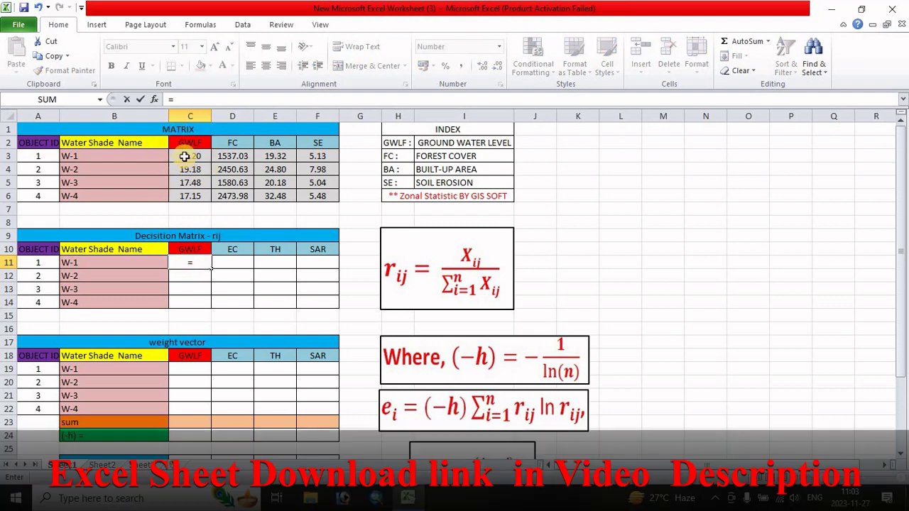
{"action": "left_click", "coordinate": [182, 156]}
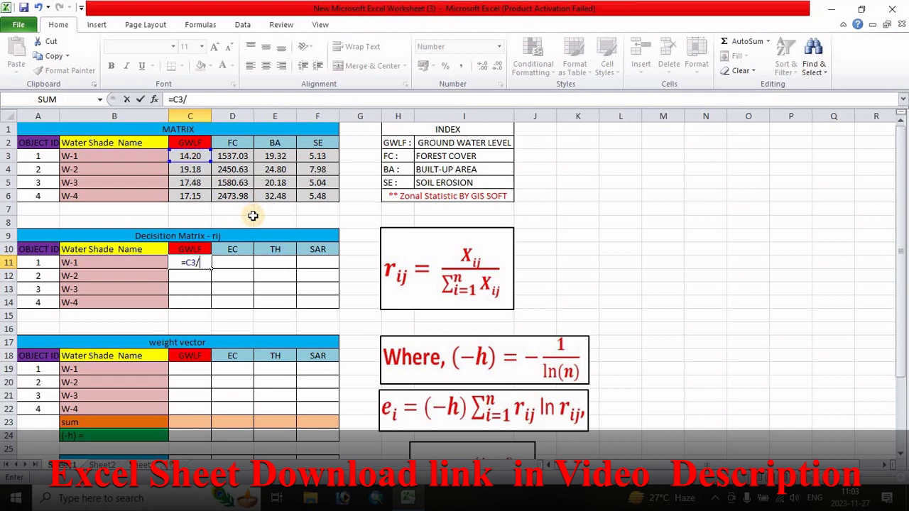
{"action": "type", "text": "s"}
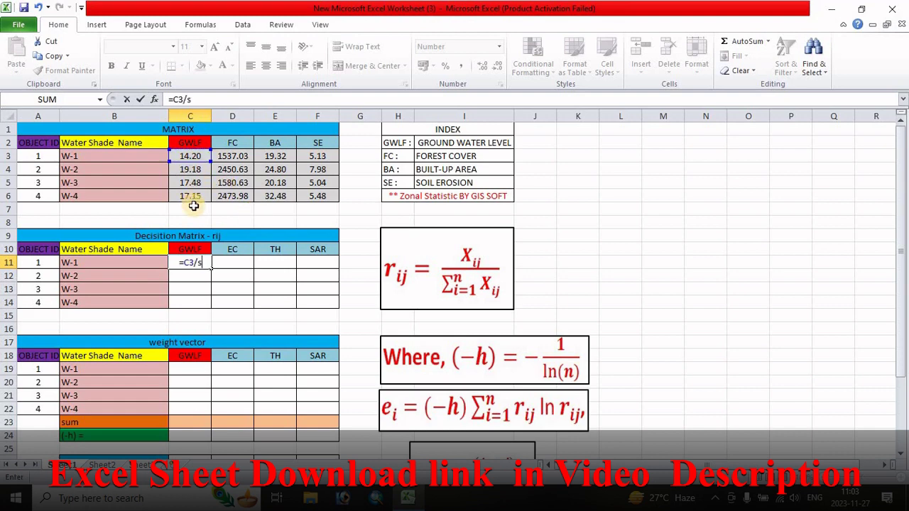
{"action": "type", "text": "um"}
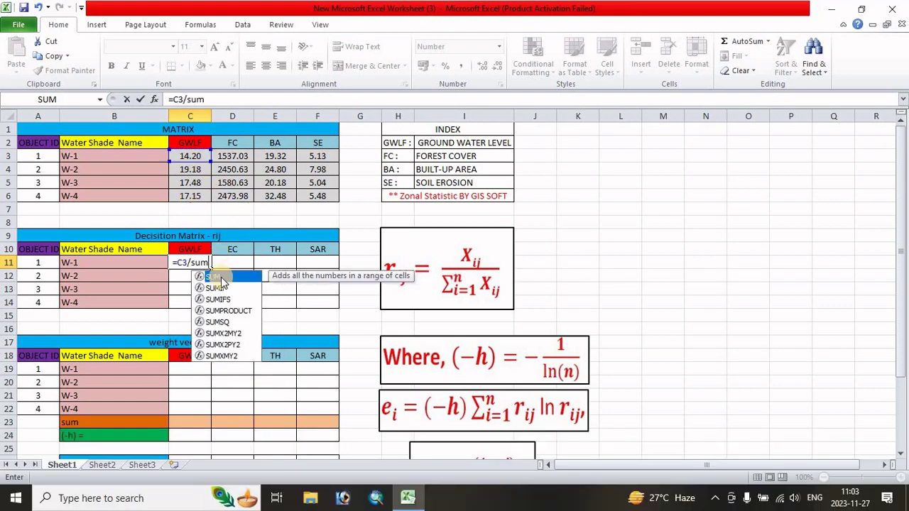
{"action": "double_click", "coordinate": [221, 278]}
{"action": "left_click_drag", "start_coordinate": [190, 156], "coordinate": [190, 199]}
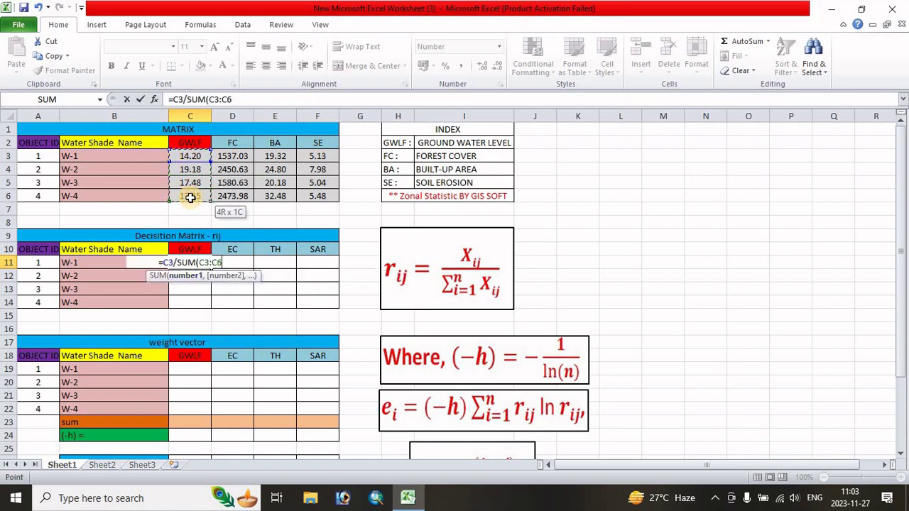
{"action": "type", "text": ")"}
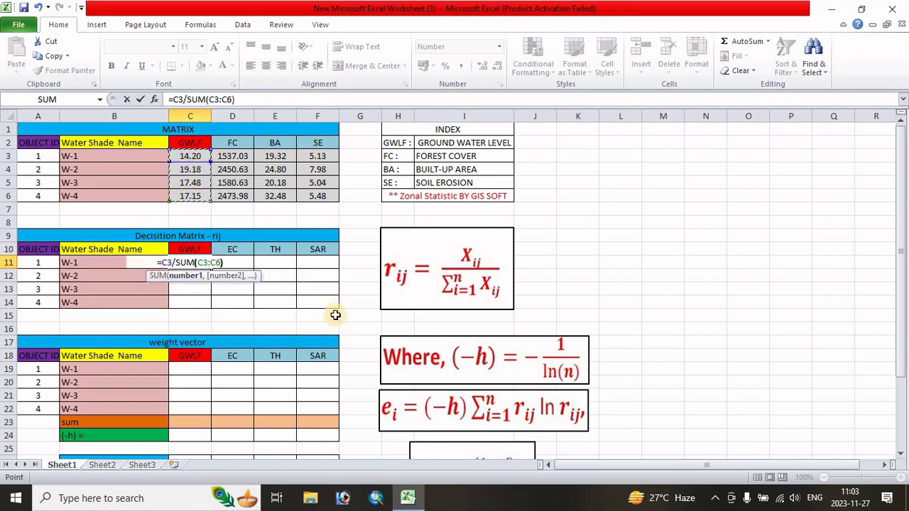
{"action": "key", "text": "Return"}
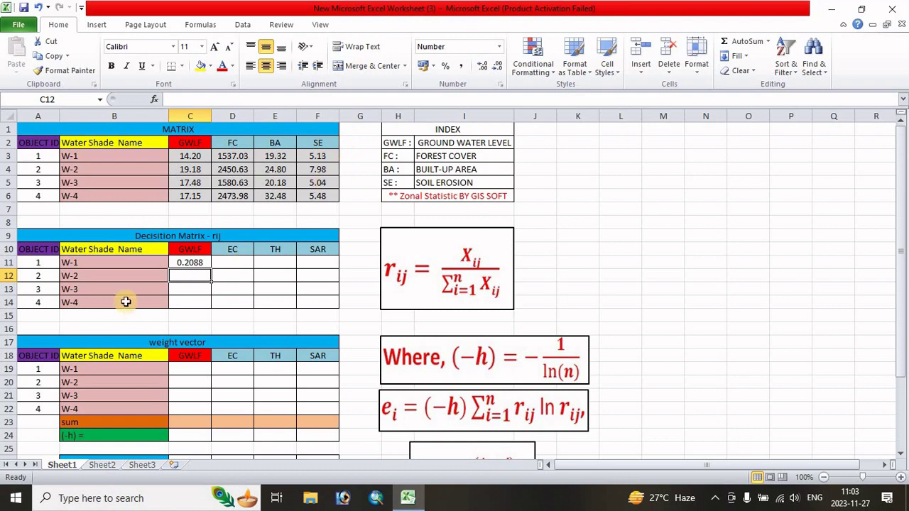
Enter the formula =D3/SUM(D3:D6) in D11 for the W-1 EC value of the decision matrix
{"action": "left_click", "coordinate": [222, 264]}
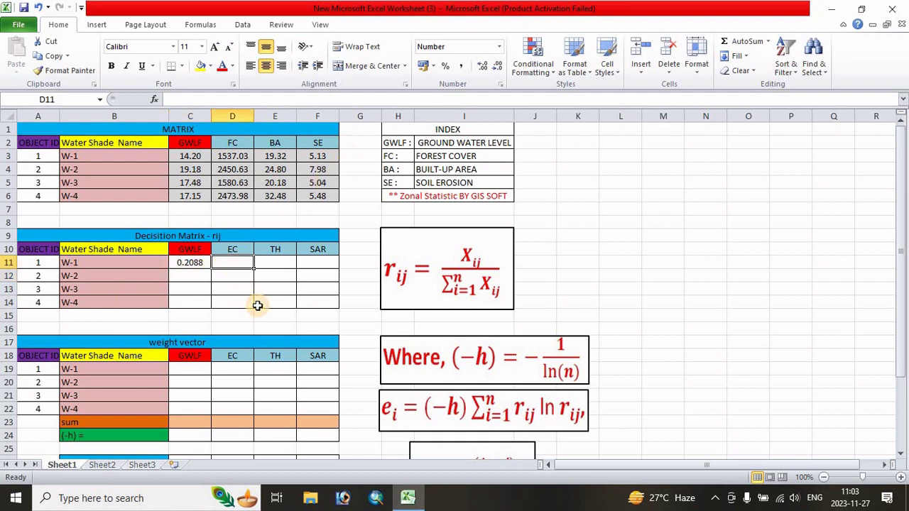
{"action": "type", "text": "="}
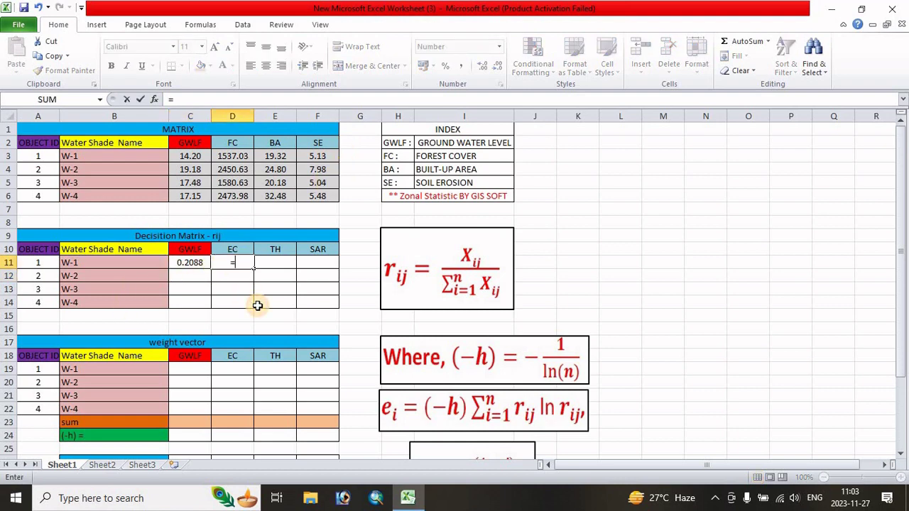
{"action": "left_click", "coordinate": [227, 159]}
{"action": "type", "text": "/sum"}
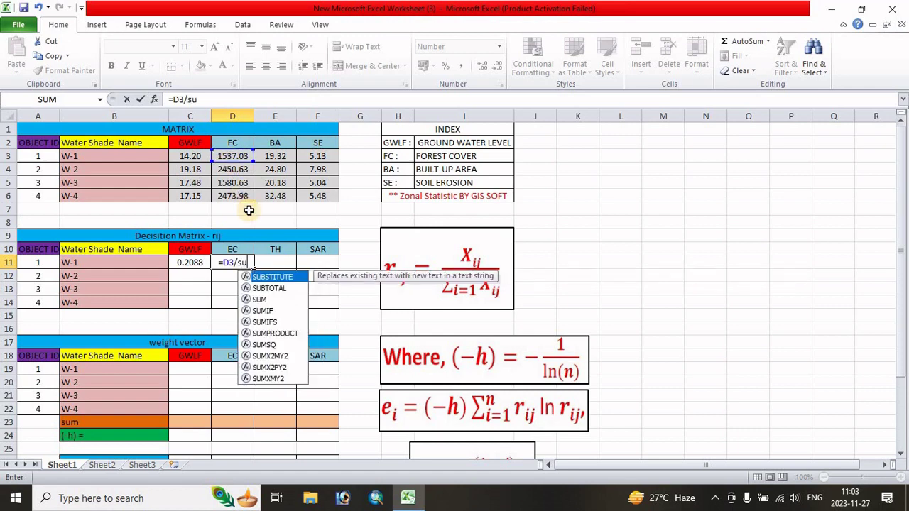
{"action": "double_click", "coordinate": [260, 277]}
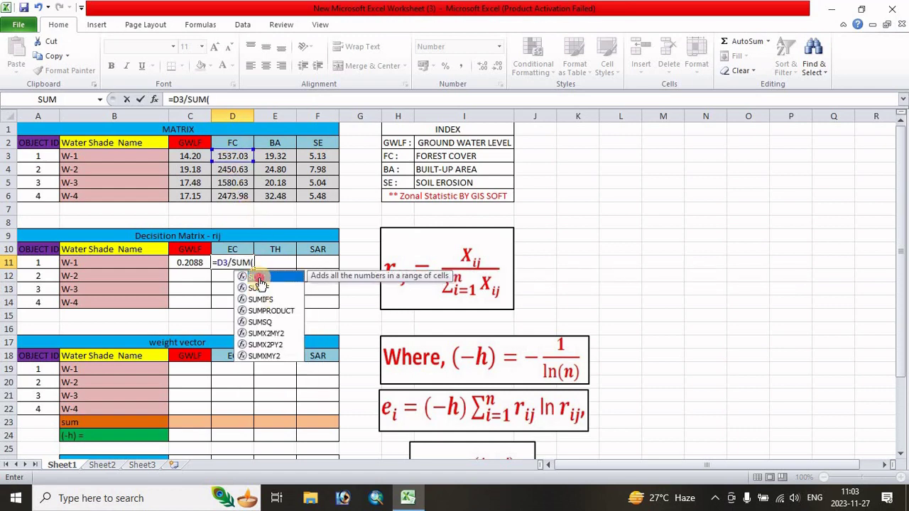
{"action": "left_click_drag", "start_coordinate": [233, 156], "coordinate": [234, 197]}
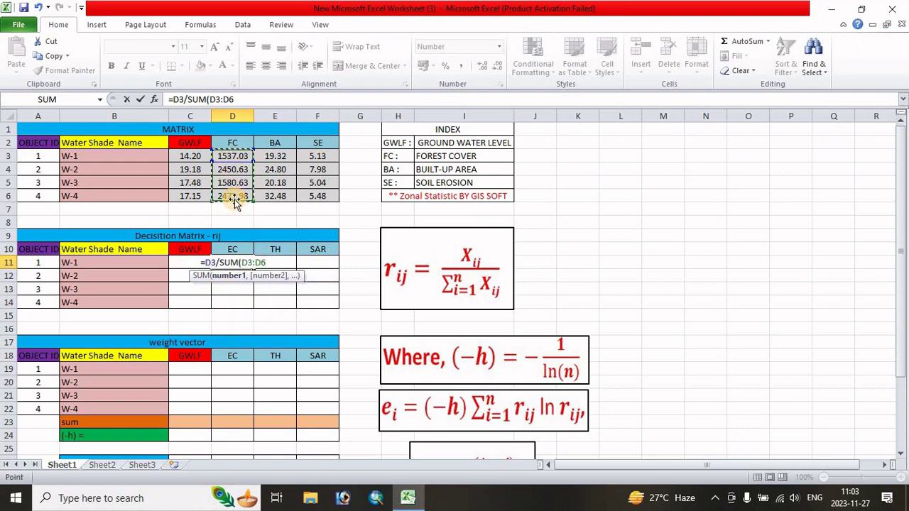
{"action": "type", "text": ")"}
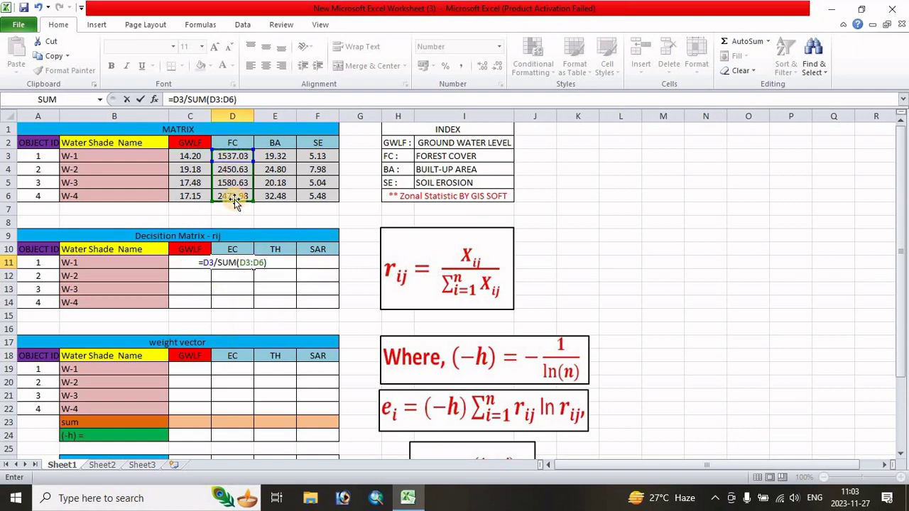
{"action": "key", "text": "Return"}
Enter the formula =E3/SUM(E3:E6) in E11 for the W-1 TH value of the decision matrix
{"action": "left_click", "coordinate": [273, 262]}
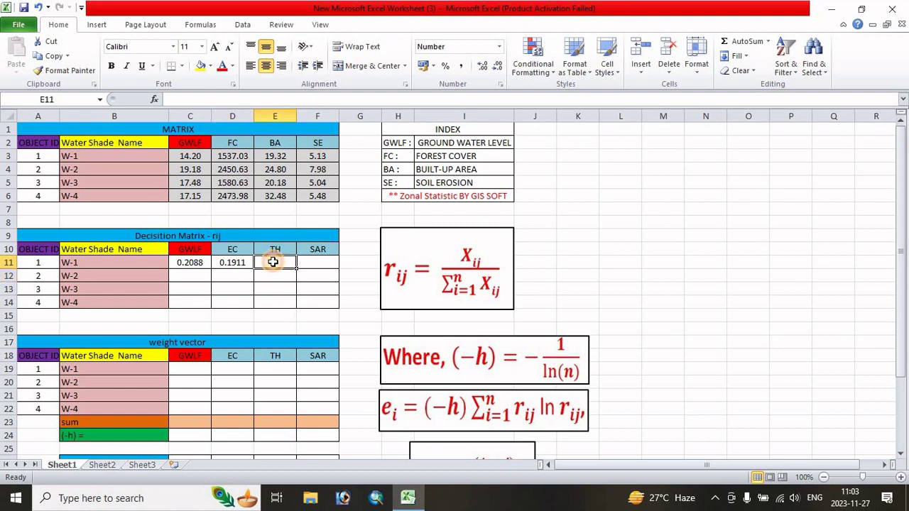
{"action": "type", "text": "="}
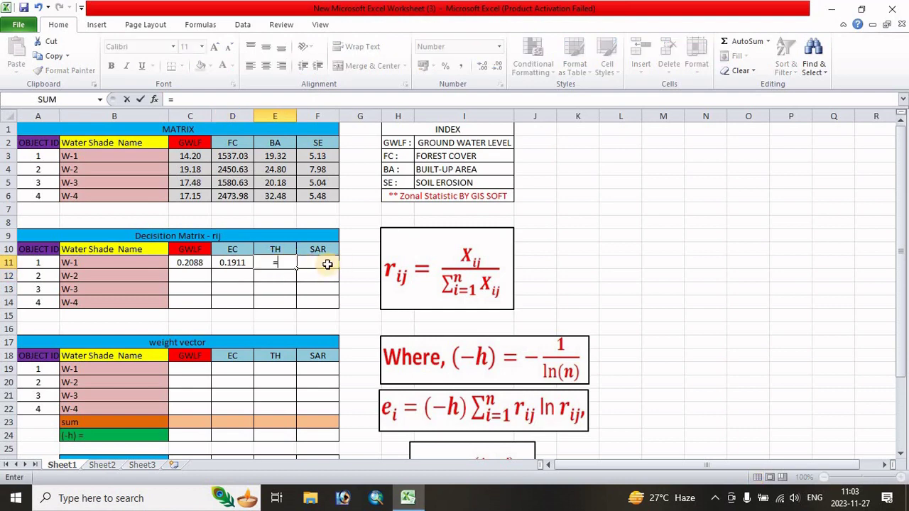
{"action": "left_click", "coordinate": [276, 156]}
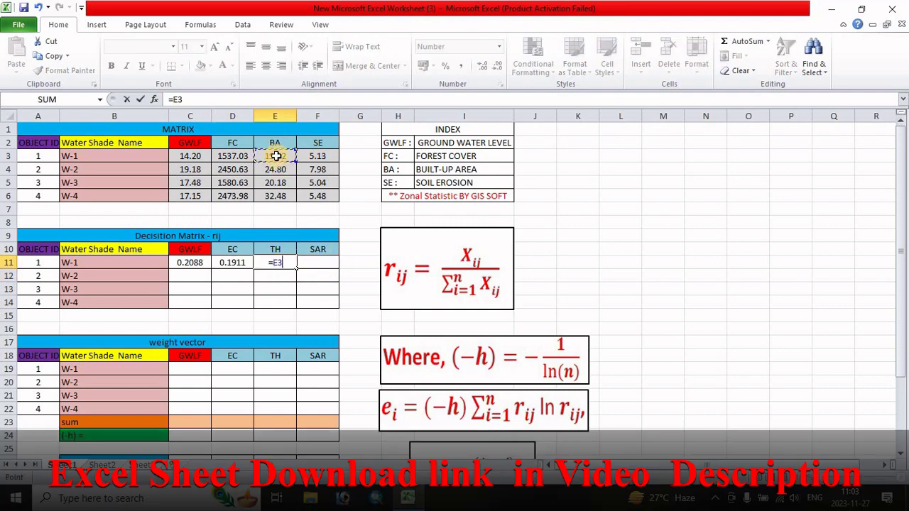
{"action": "type", "text": "/sum"}
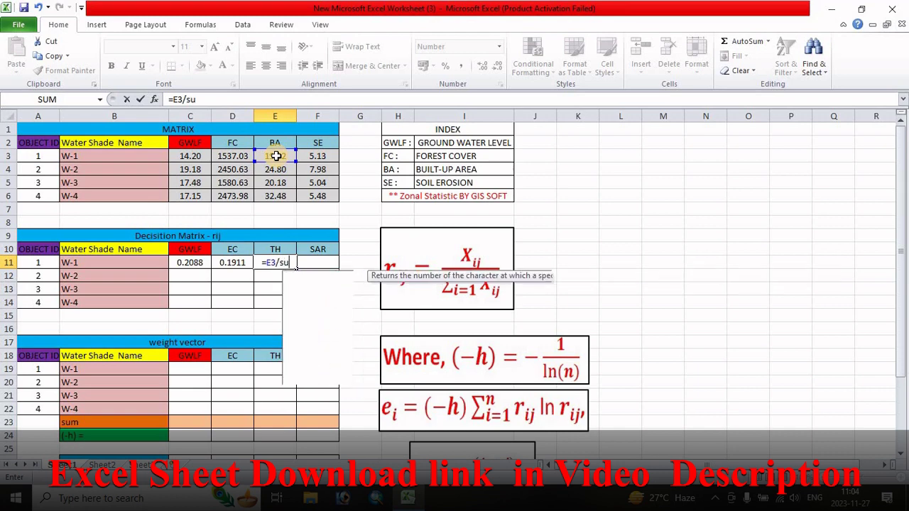
{"action": "double_click", "coordinate": [298, 276]}
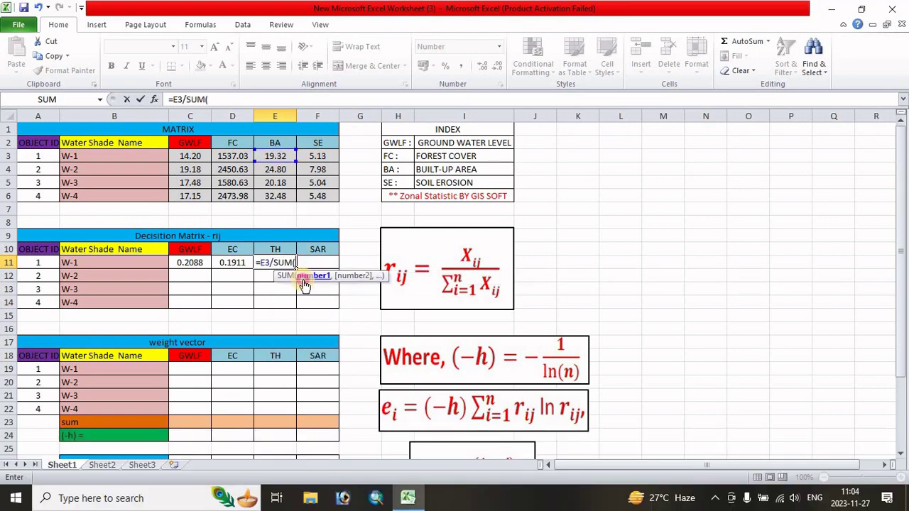
{"action": "left_click_drag", "start_coordinate": [277, 156], "coordinate": [277, 201]}
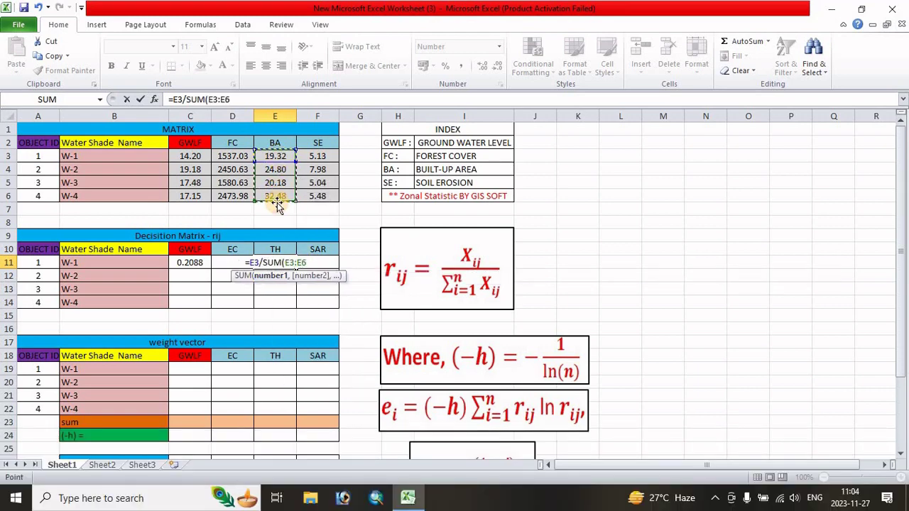
{"action": "type", "text": ")"}
{"action": "key", "text": "Return"}
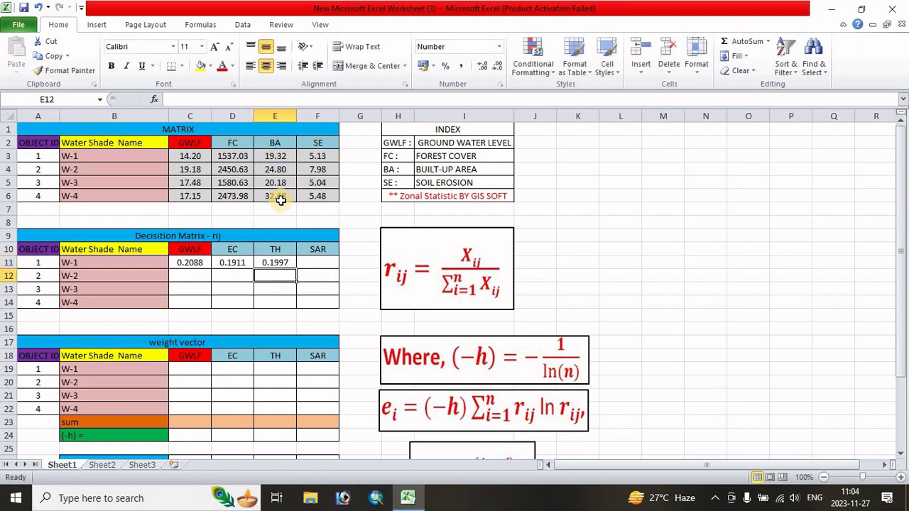
Enter the formula =F3/SUM(F3:F6) in F11 for the W-1 SAR value of the decision matrix
{"action": "left_click", "coordinate": [307, 263]}
{"action": "type", "text": "="}
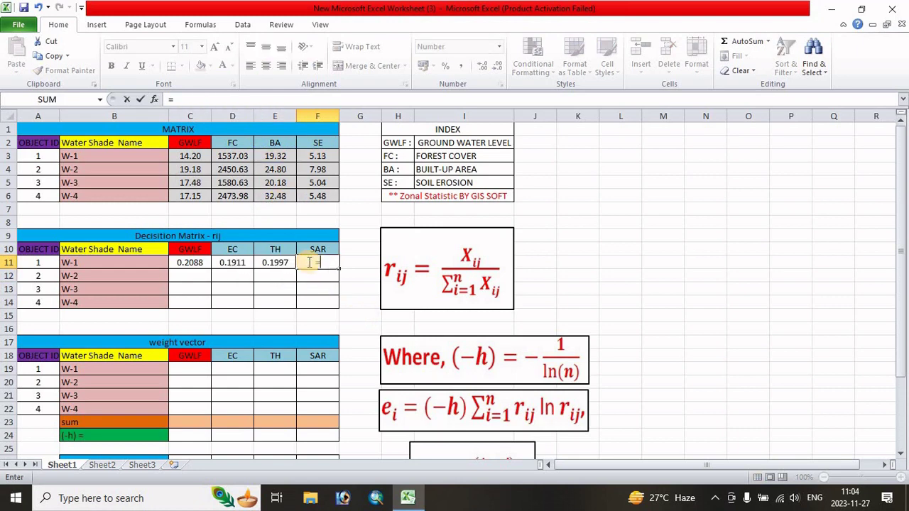
{"action": "type", "text": "sum"}
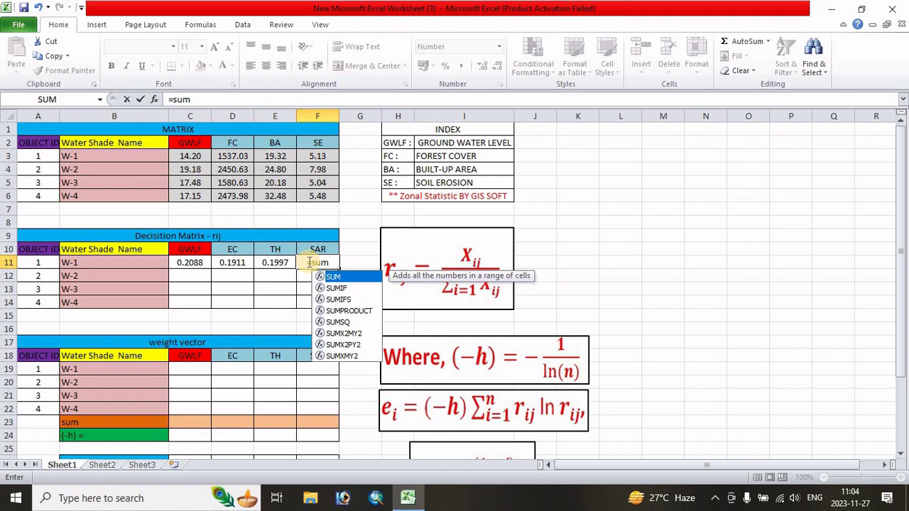
{"action": "key", "text": "BackSpace"}
{"action": "key", "text": "BackSpace"}
{"action": "key", "text": "BackSpace"}
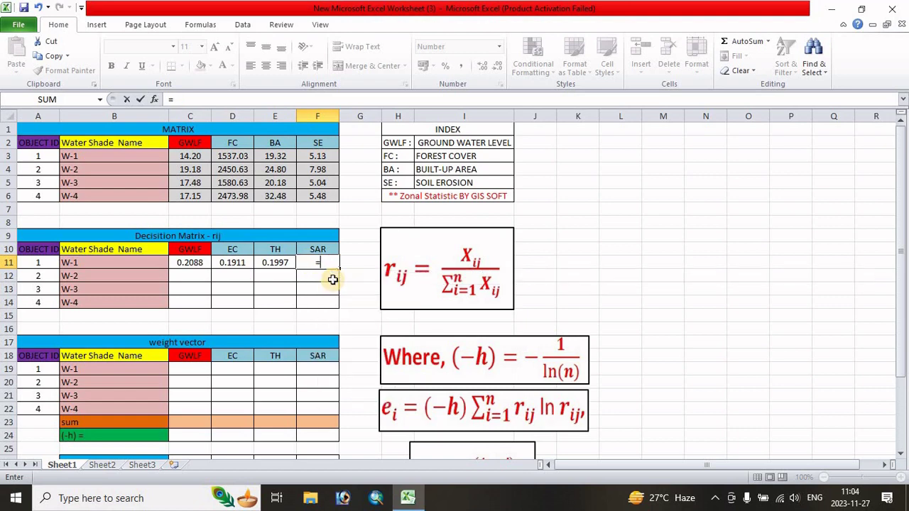
{"action": "left_click", "coordinate": [319, 153]}
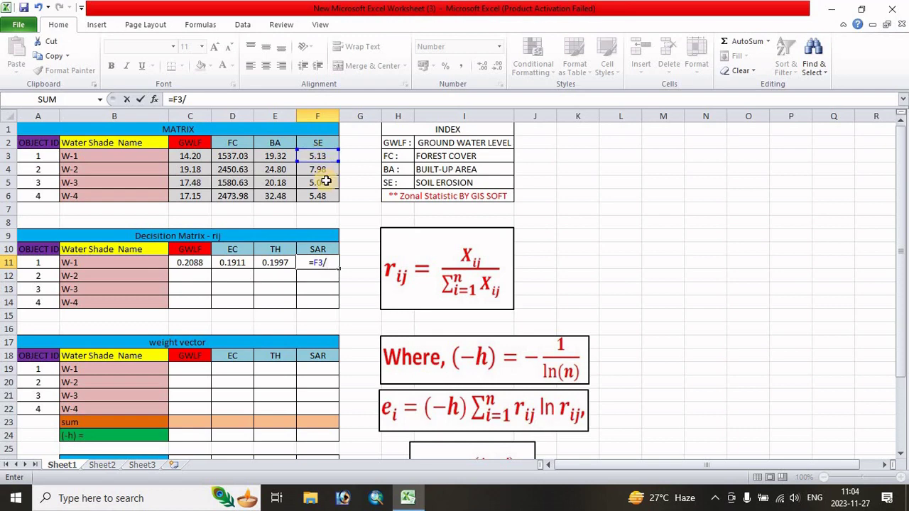
{"action": "type", "text": "sum"}
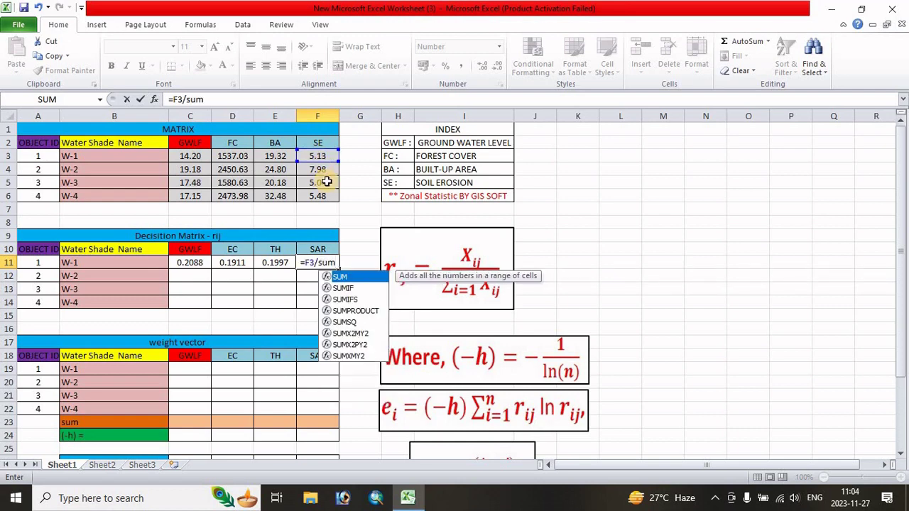
{"action": "type", "text": "("}
{"action": "left_click", "coordinate": [317, 155]}
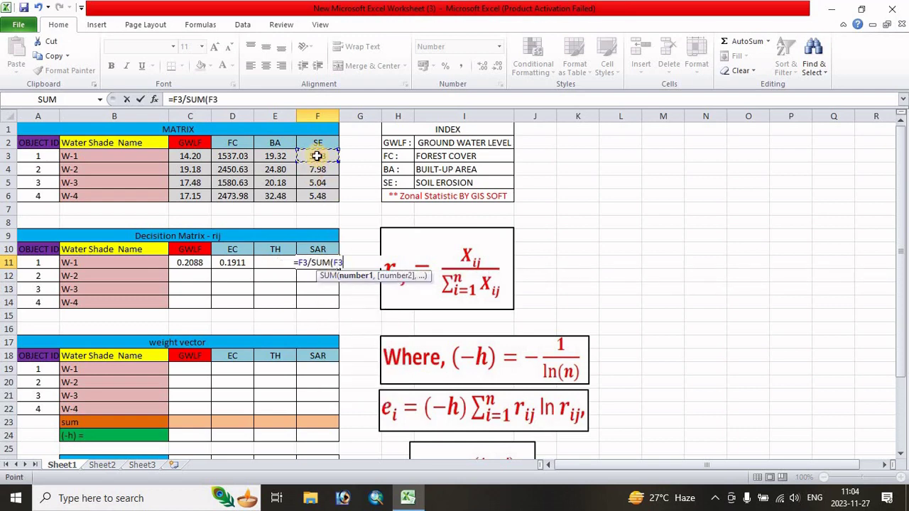
{"action": "left_click_drag", "start_coordinate": [317, 156], "coordinate": [316, 196]}
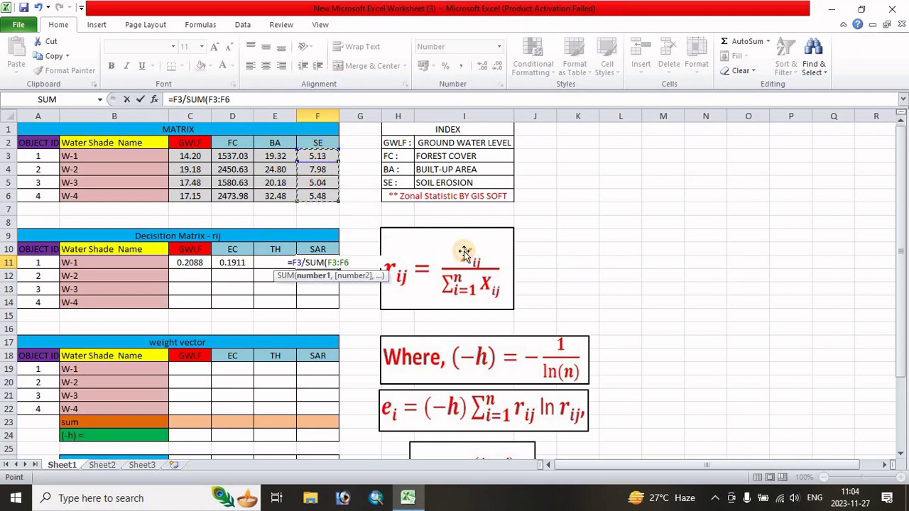
{"action": "type", "text": ")"}
{"action": "key", "text": "Return"}
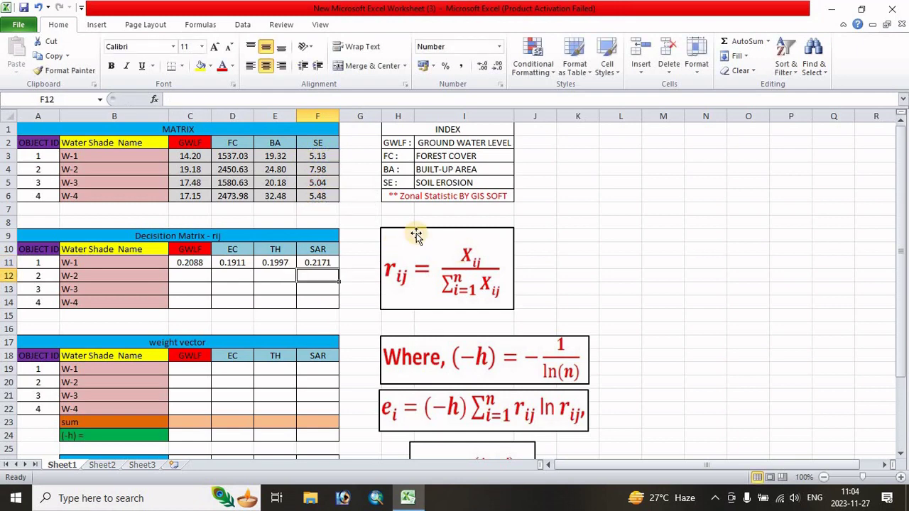
Fill the W-1 formulas in C11:F11 down through row 14 for W-2 to W-4, and save the workbook
{"action": "left_click_drag", "start_coordinate": [182, 265], "coordinate": [337, 263]}
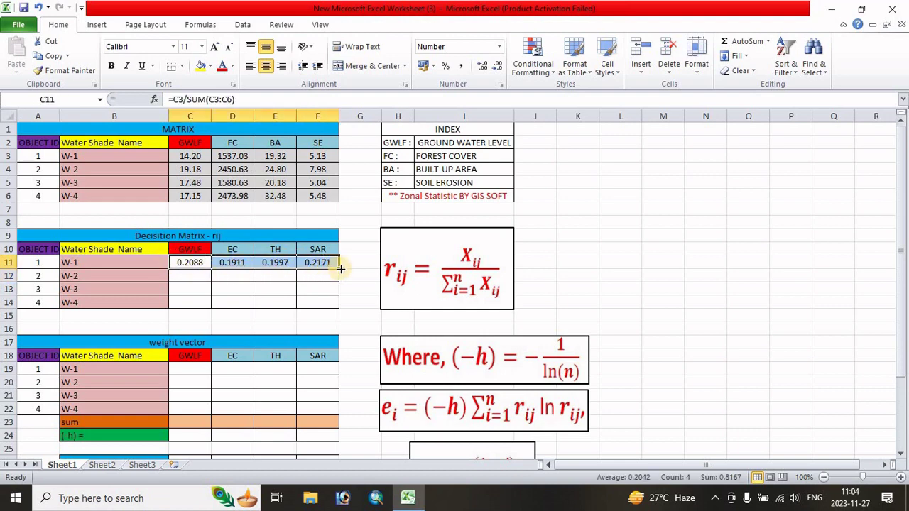
{"action": "left_click_drag", "start_coordinate": [339, 270], "coordinate": [339, 307]}
{"action": "scroll", "coordinate": [321, 278], "scroll_direction": "down", "scroll_amount": 1}
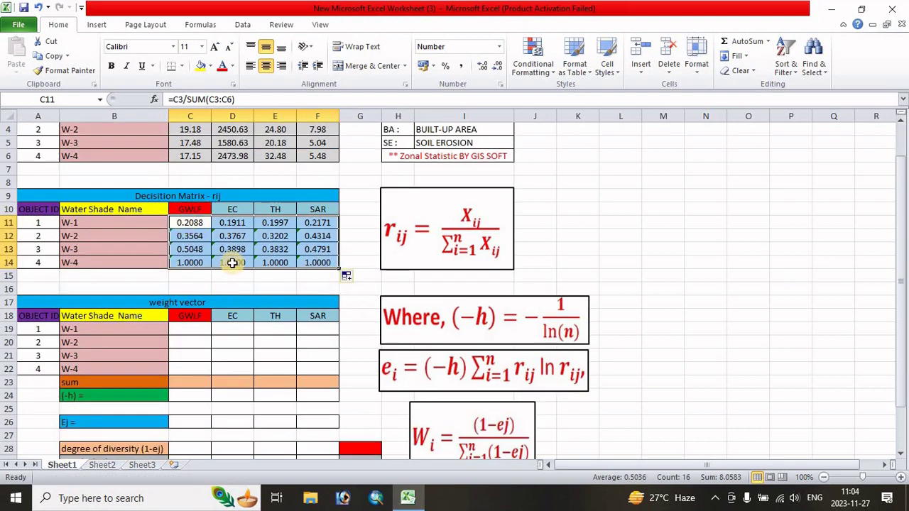
{"action": "scroll", "coordinate": [232, 263], "scroll_direction": "up", "scroll_amount": 1}
{"action": "scroll", "coordinate": [239, 260], "scroll_direction": "down", "scroll_amount": 2}
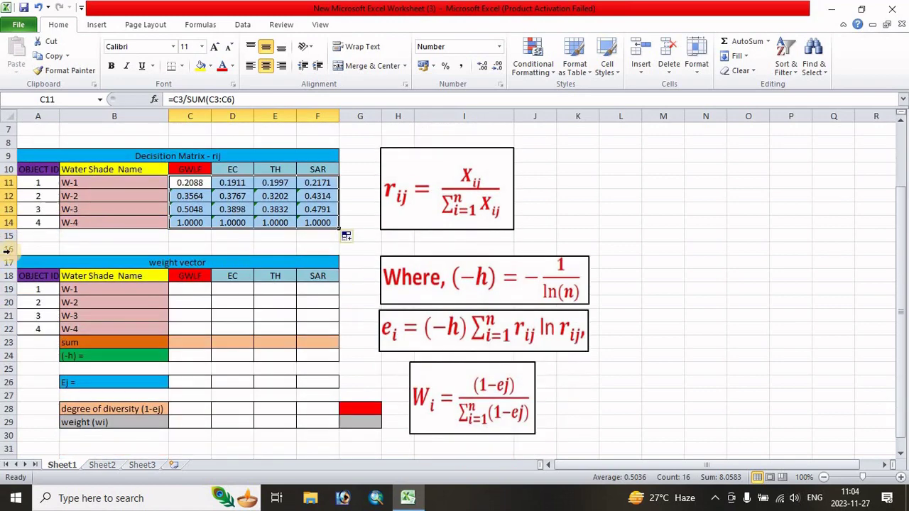
{"action": "left_click", "coordinate": [24, 8]}
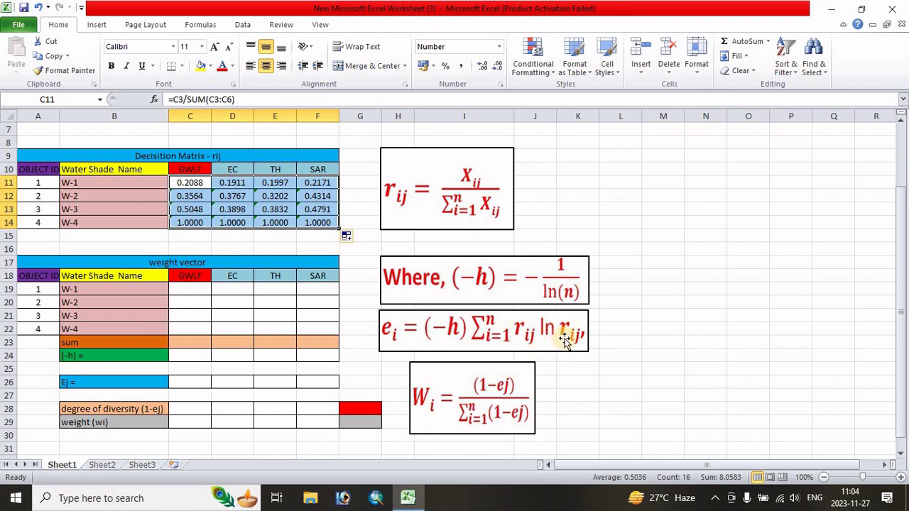
Enter the formula =C11*LN(C11) in C19 for the W-1 GWLF value of the weight vector table
{"action": "left_click", "coordinate": [189, 287]}
{"action": "type", "text": "="}
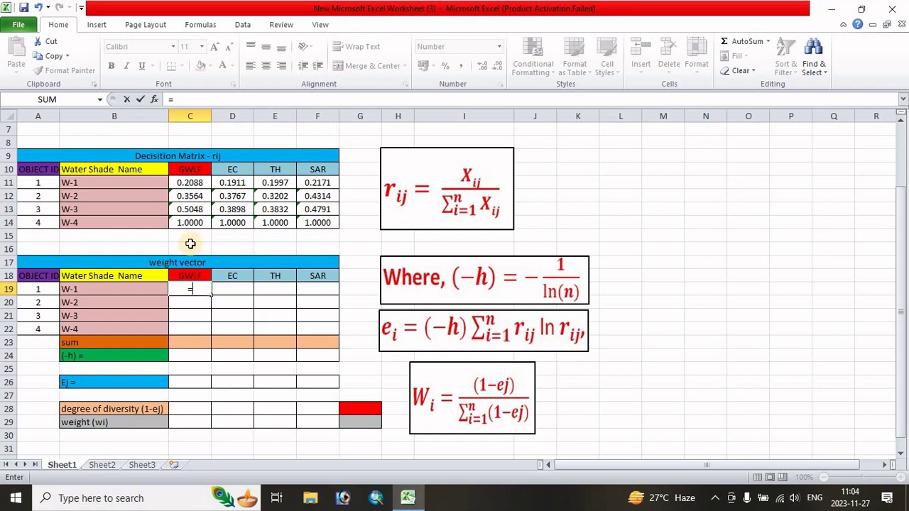
{"action": "left_click", "coordinate": [198, 184]}
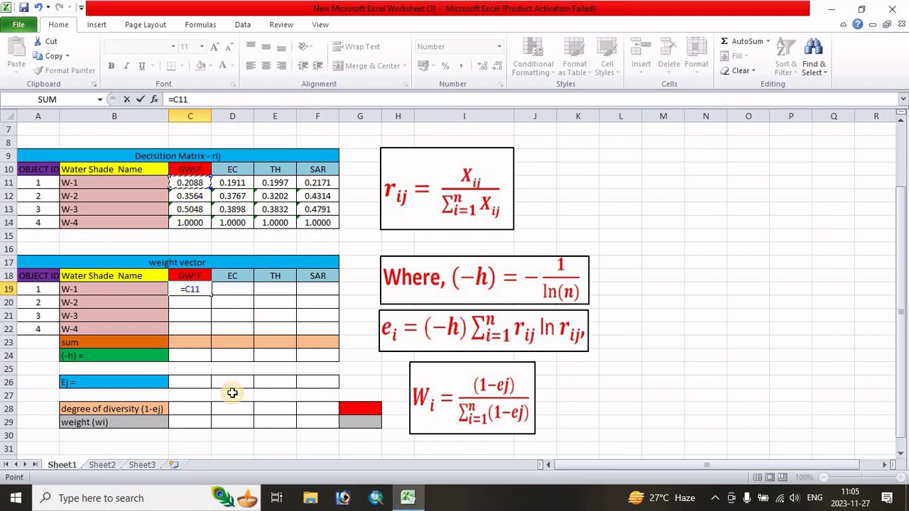
{"action": "type", "text": "*ln"}
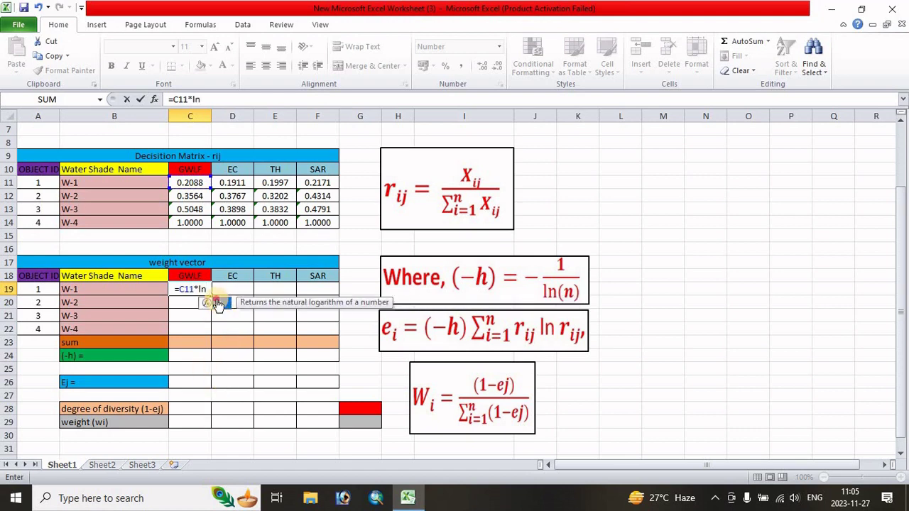
{"action": "double_click", "coordinate": [218, 303]}
{"action": "left_click", "coordinate": [198, 184]}
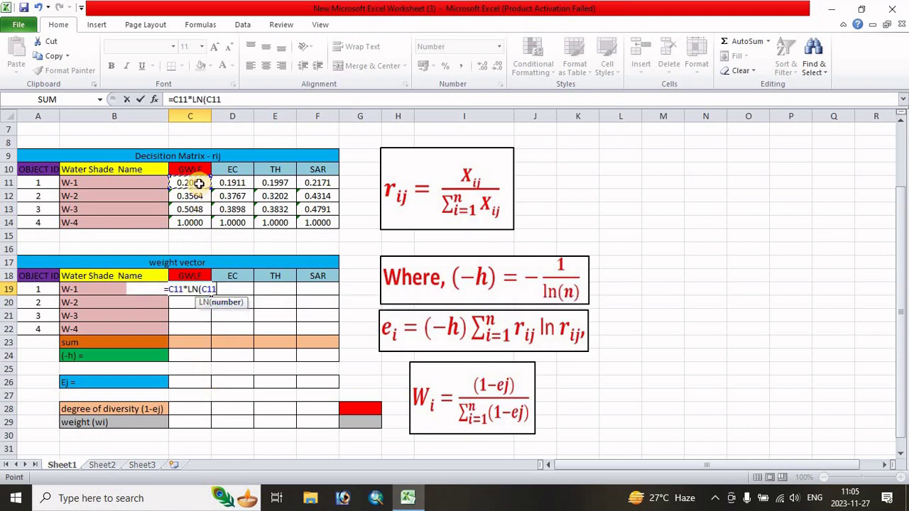
{"action": "type", "text": ")"}
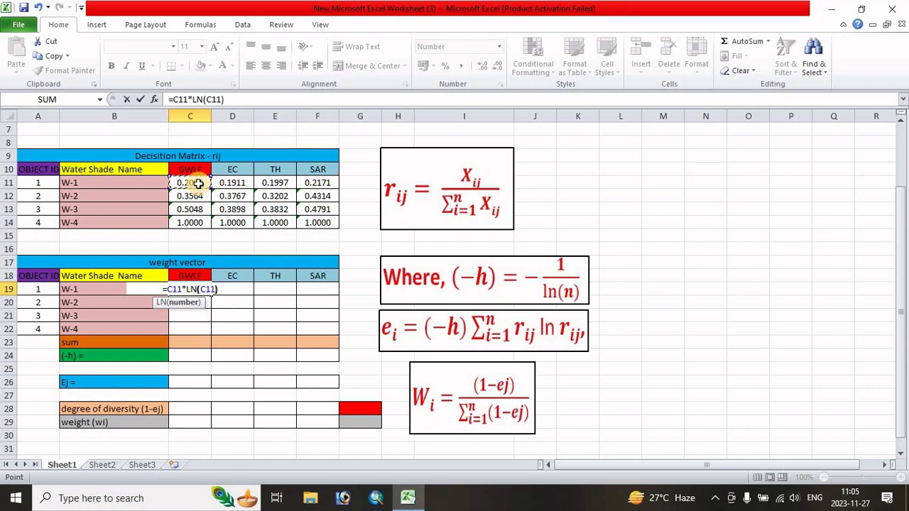
{"action": "key", "text": "Return"}
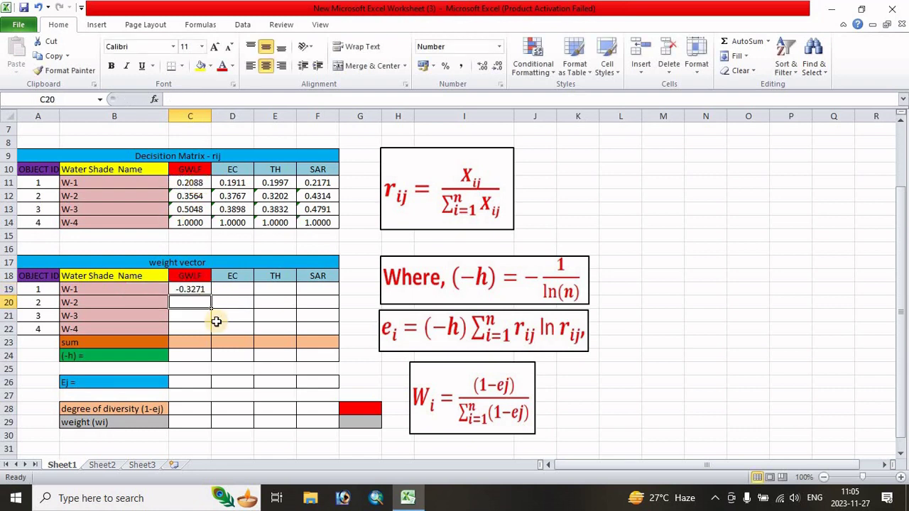
Enter the formula =D11*LN(D11) in D19 for the W-1 EC value of the weight vector table
{"action": "left_click", "coordinate": [229, 288]}
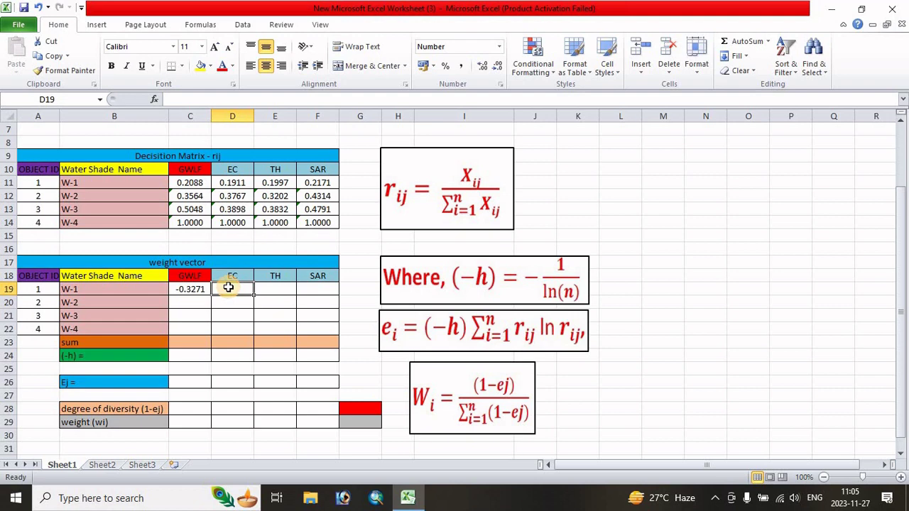
{"action": "type", "text": "="}
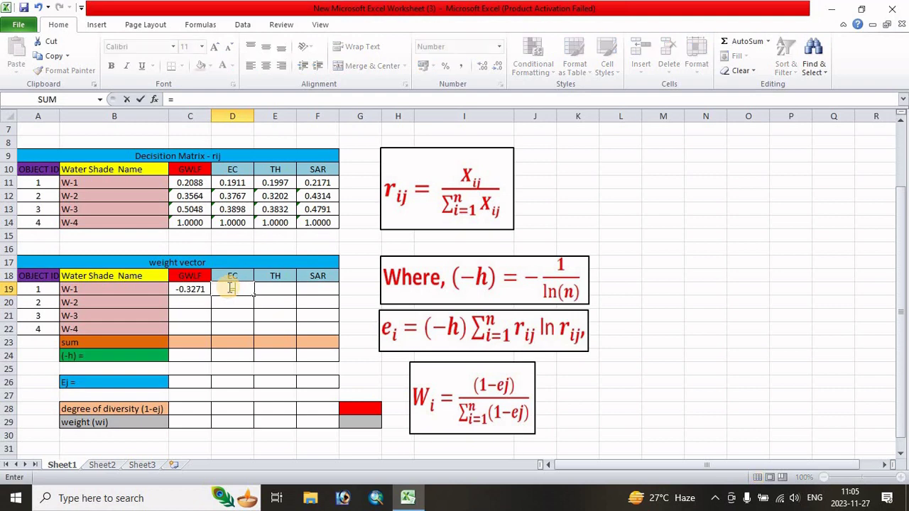
{"action": "left_click", "coordinate": [240, 185]}
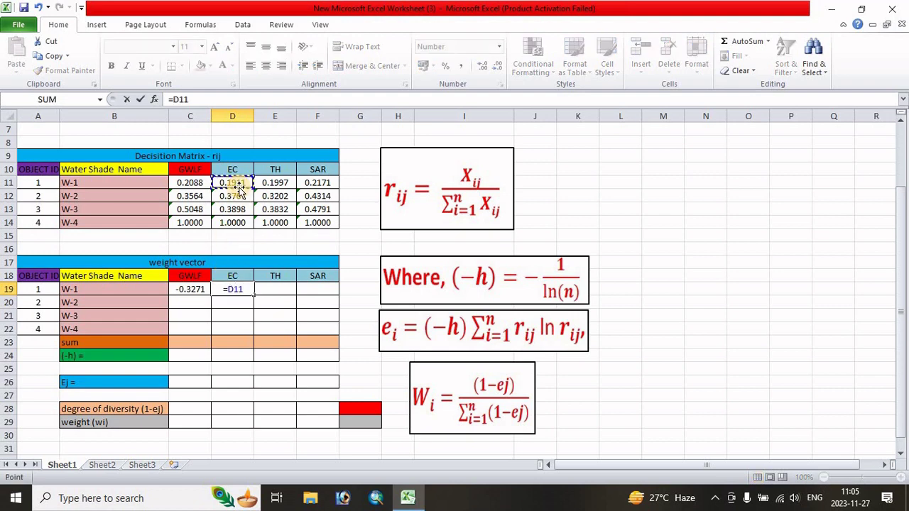
{"action": "type", "text": "*l"}
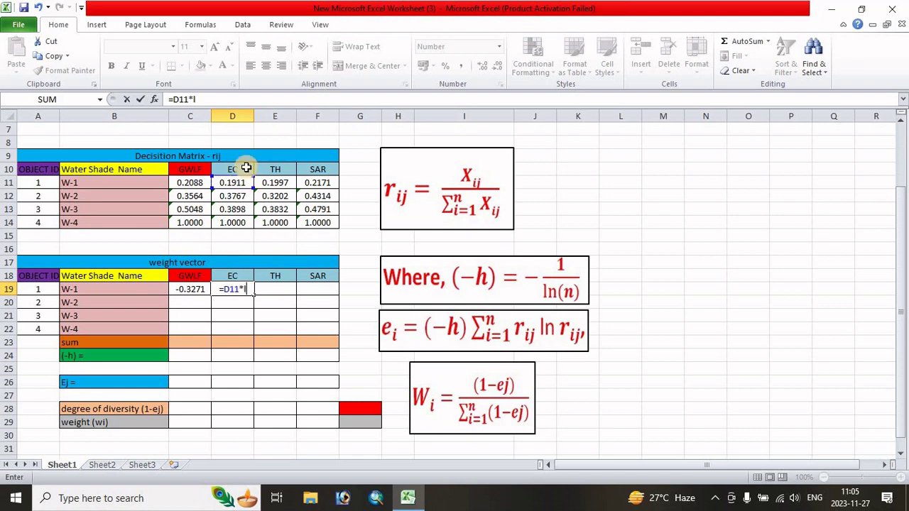
{"action": "type", "text": "n"}
{"action": "double_click", "coordinate": [260, 304]}
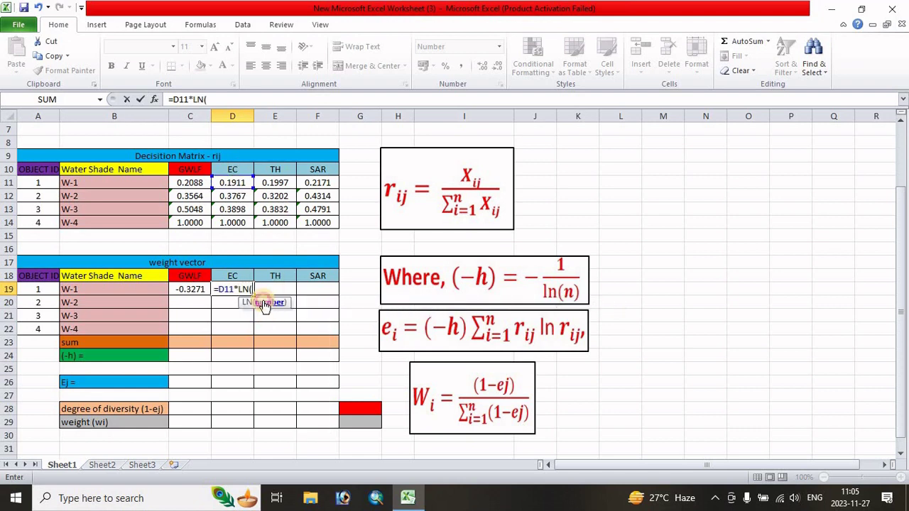
{"action": "left_click", "coordinate": [235, 182]}
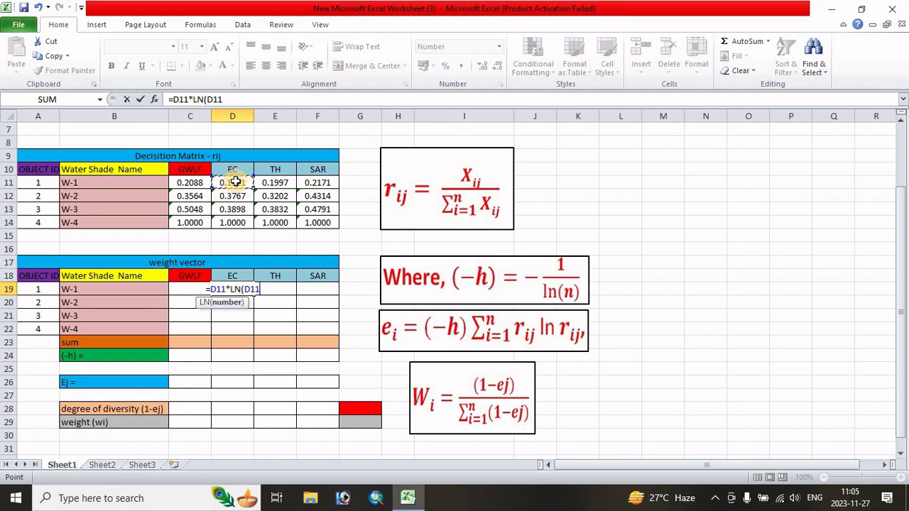
{"action": "type", "text": ")"}
{"action": "key", "text": "Return"}
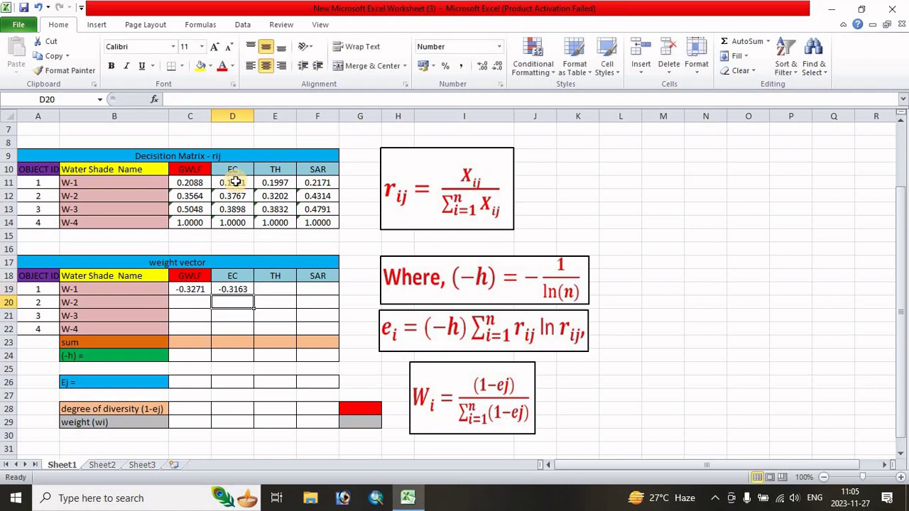
Enter the formula =E11*LN(E11) in E19 for the W-1 TH value of the weight vector table
{"action": "left_click", "coordinate": [277, 290]}
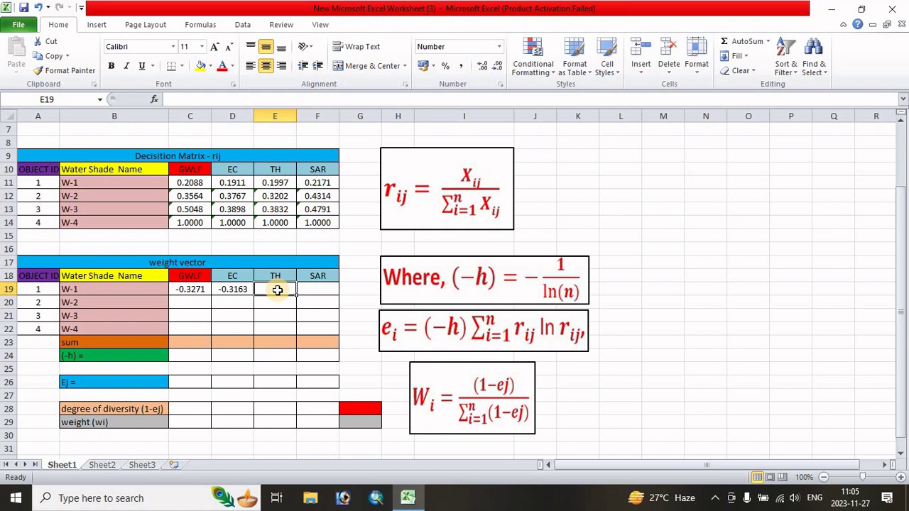
{"action": "type", "text": "="}
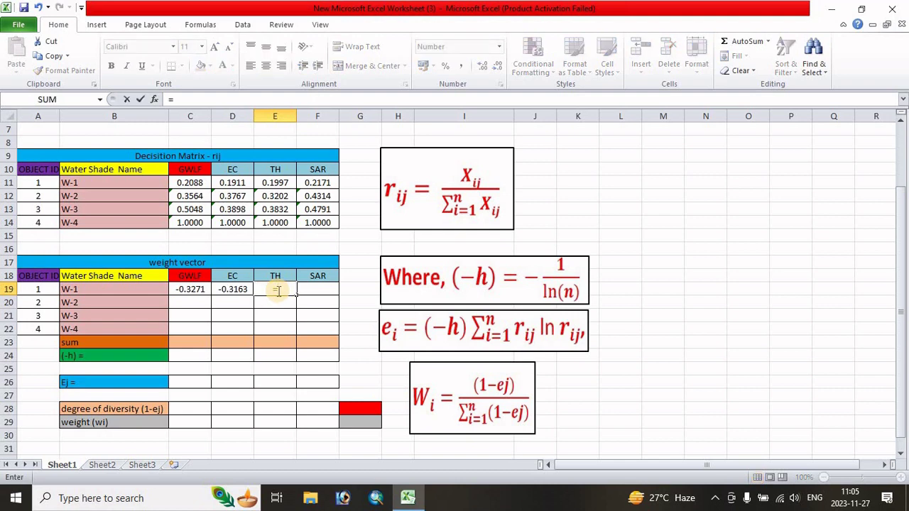
{"action": "left_click", "coordinate": [276, 182]}
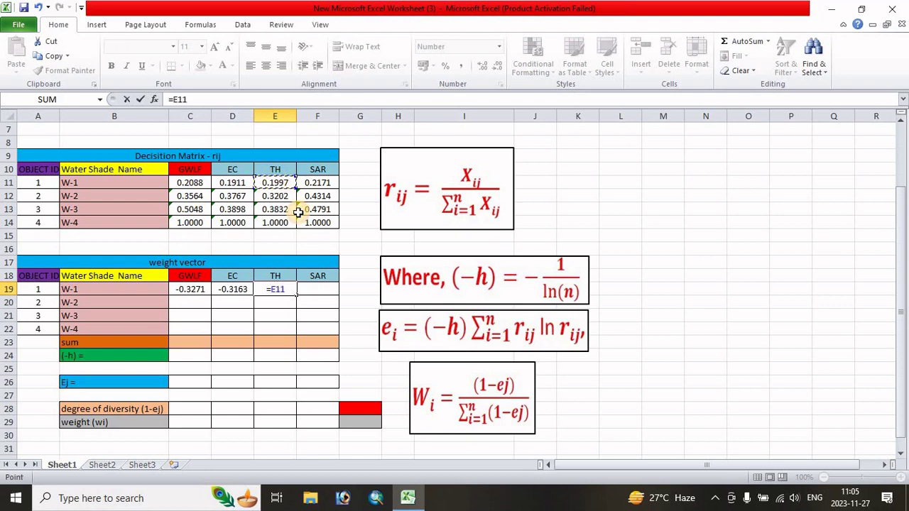
{"action": "type", "text": "*ln"}
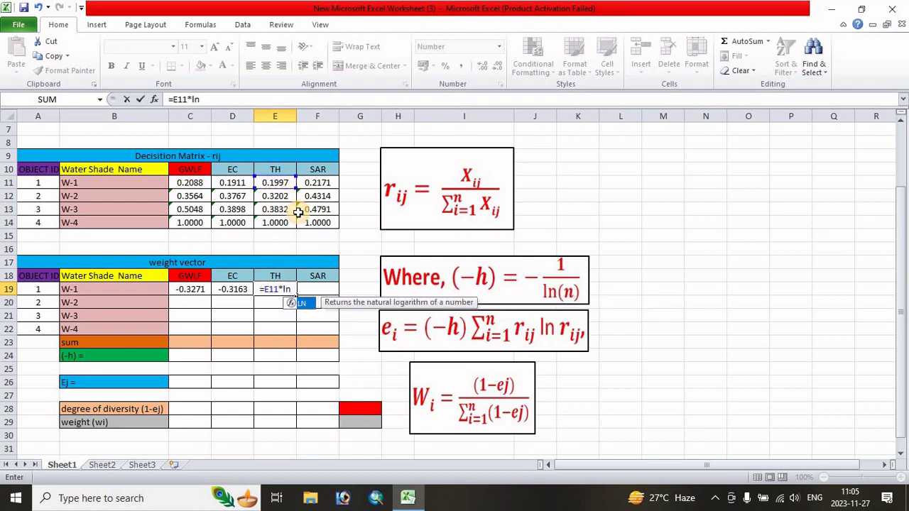
{"action": "double_click", "coordinate": [303, 303]}
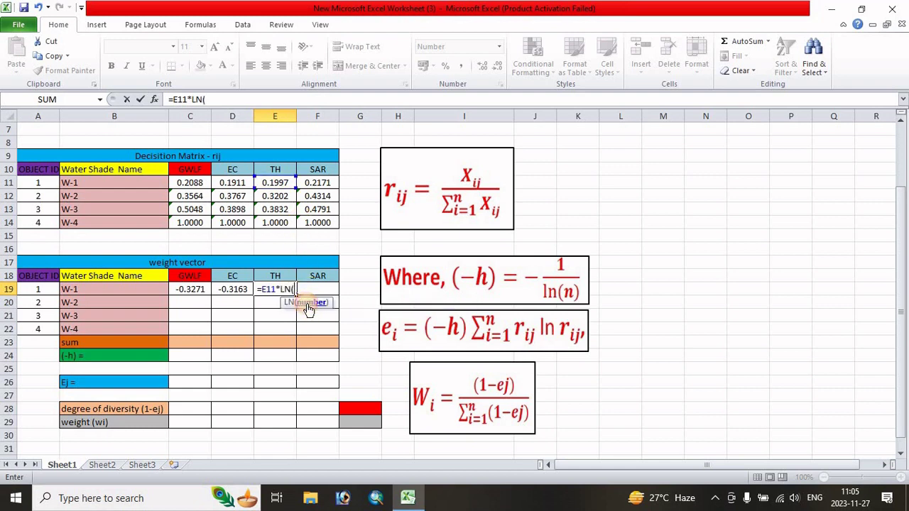
{"action": "left_click", "coordinate": [276, 183]}
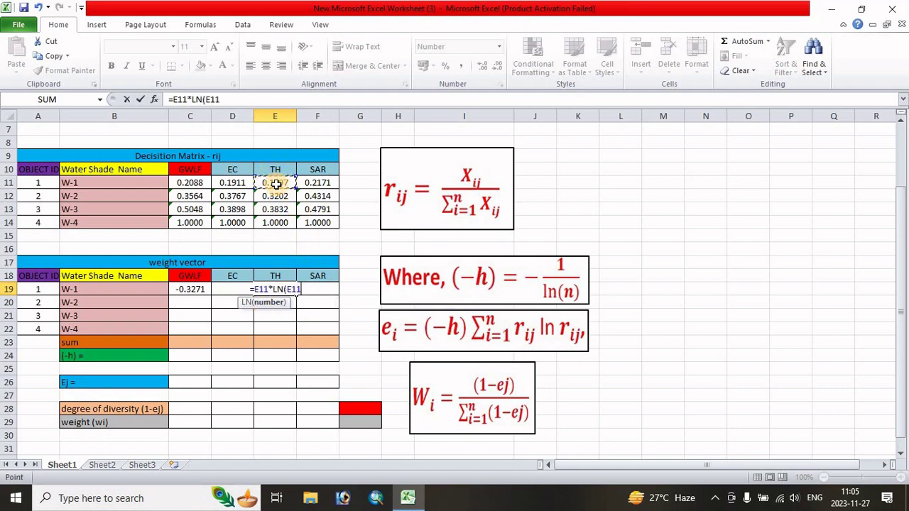
{"action": "type", "text": ")"}
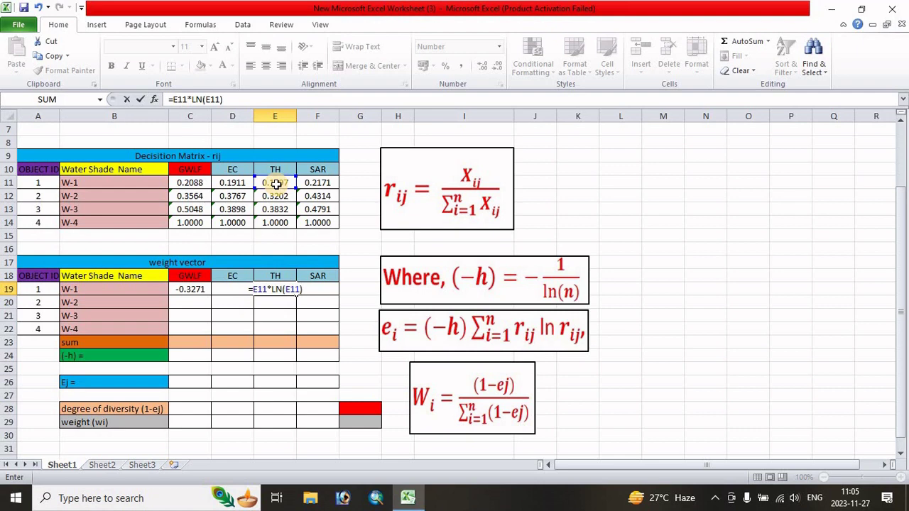
{"action": "key", "text": "Return"}
Enter the formula =F11*LN(F11) in F19 for the W-1 SAR value of the weight vector table
{"action": "left_click", "coordinate": [311, 289]}
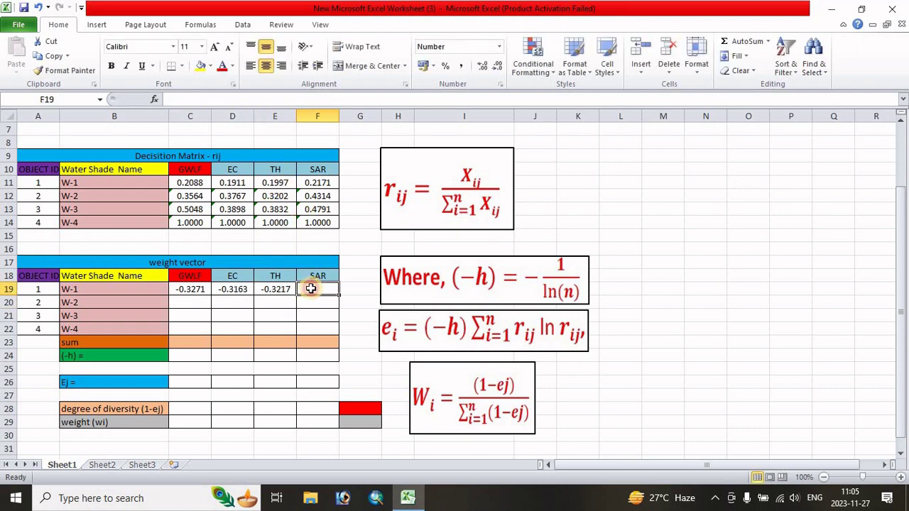
{"action": "type", "text": "="}
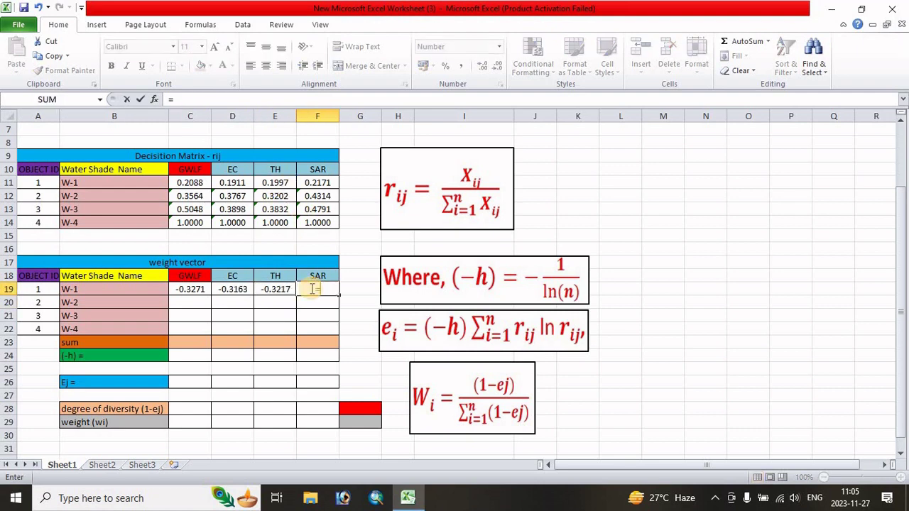
{"action": "left_click", "coordinate": [323, 183]}
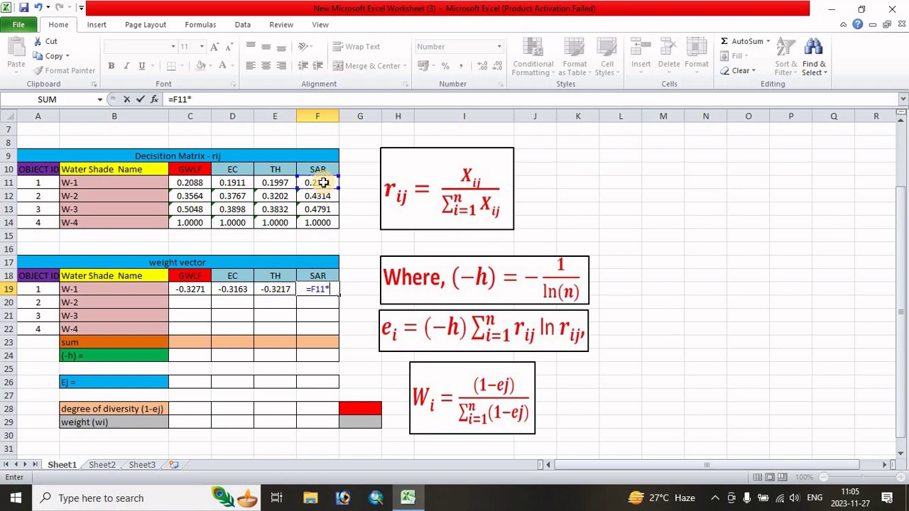
{"action": "type", "text": "*ln"}
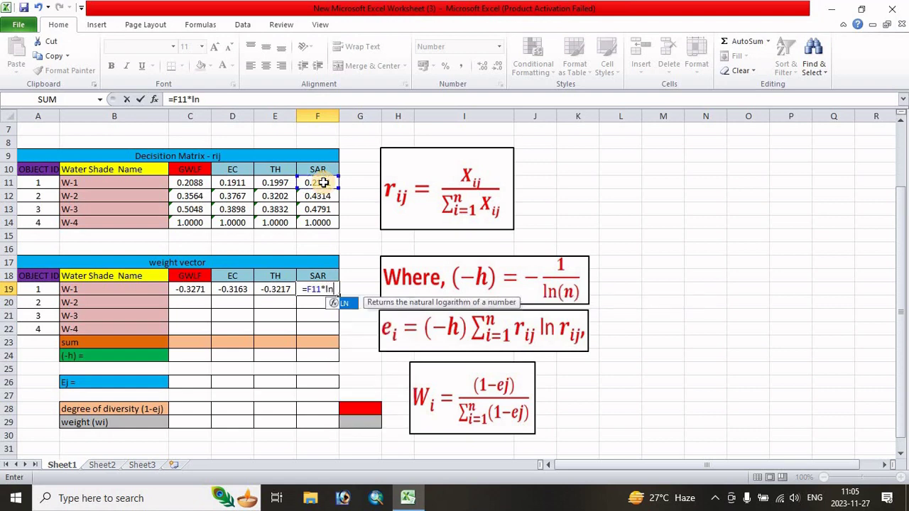
{"action": "double_click", "coordinate": [343, 304]}
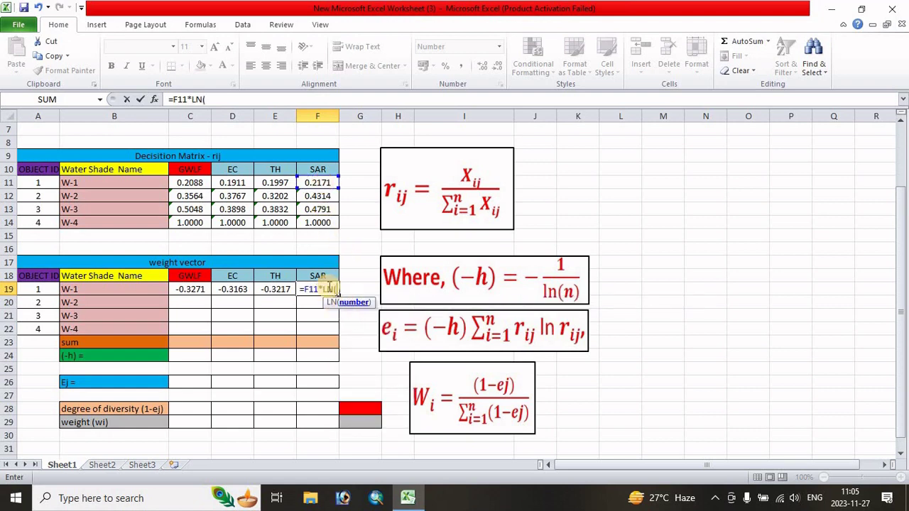
{"action": "left_click_drag", "start_coordinate": [322, 181], "coordinate": [321, 223]}
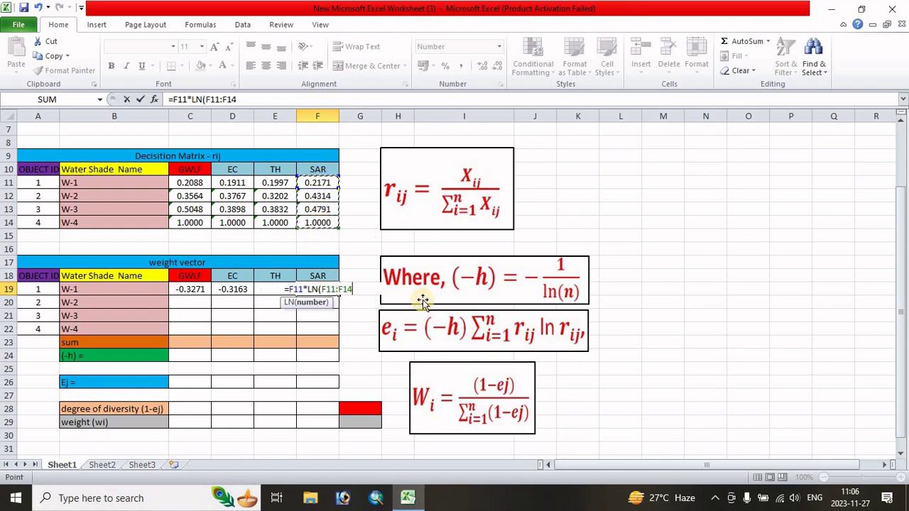
{"action": "type", "text": ")"}
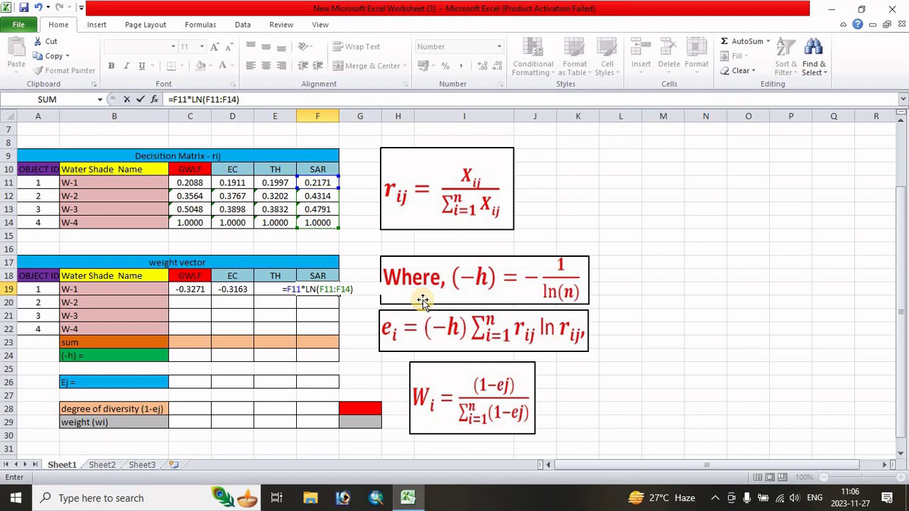
{"action": "key", "text": "BackSpace"}
{"action": "key", "text": "BackSpace"}
{"action": "key", "text": "BackSpace"}
{"action": "key", "text": "BackSpace"}
{"action": "key", "text": "BackSpace"}
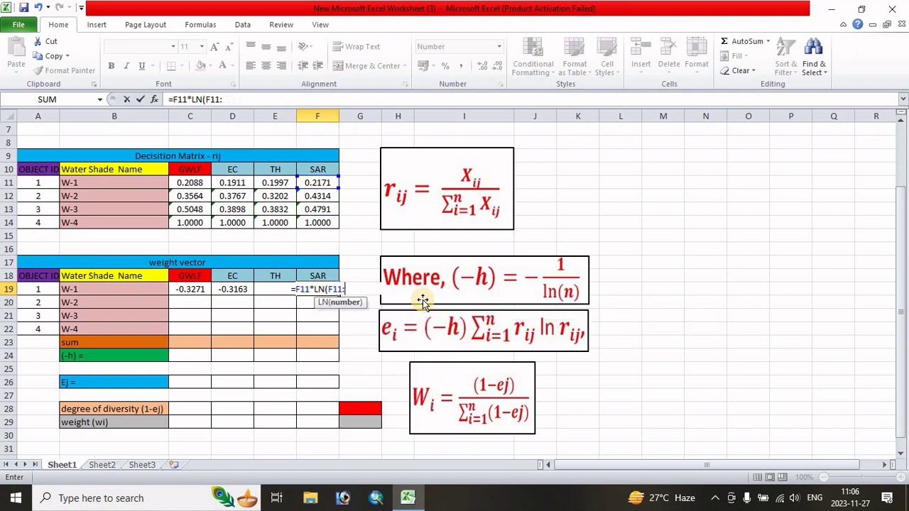
{"action": "type", "text": ")"}
{"action": "key", "text": "Return"}
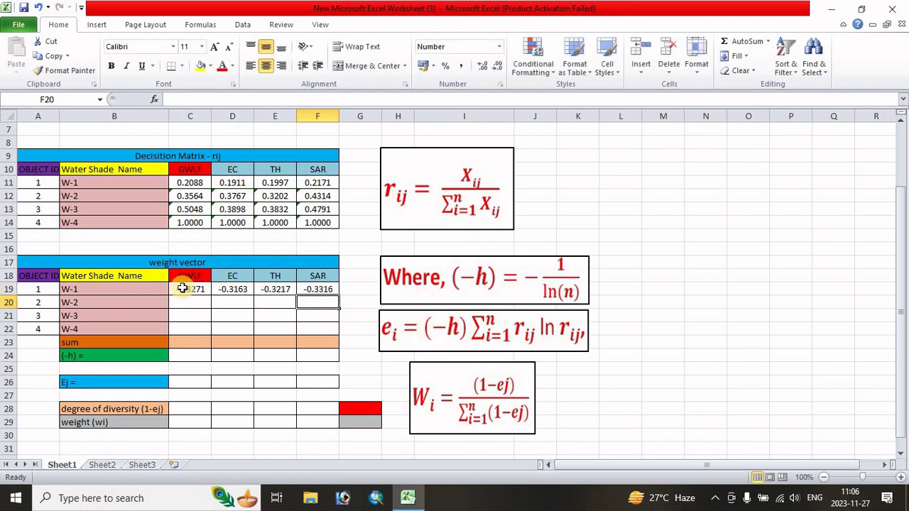
Fill the W-1 formulas in C19:F19 down through row 22 for W-2 to W-4
{"action": "left_click_drag", "start_coordinate": [180, 290], "coordinate": [335, 337]}
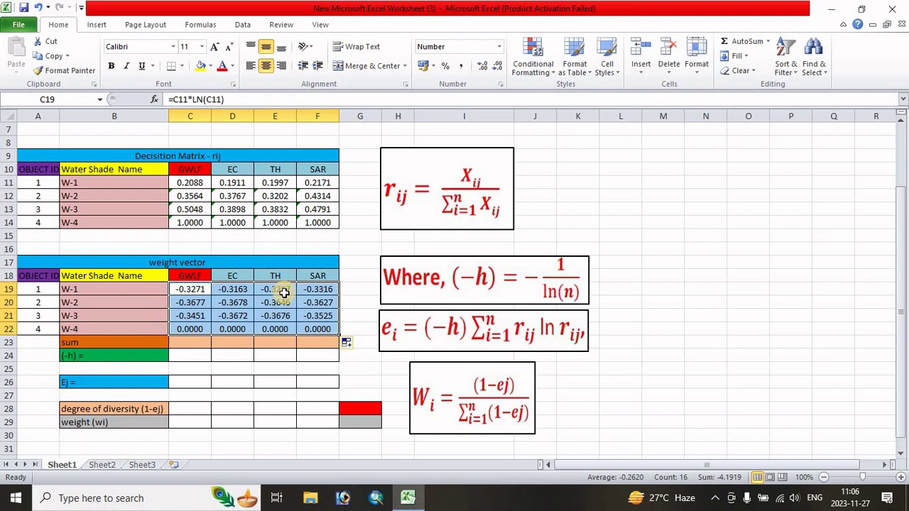
Enter the formula =SUM(C19:C22) in C23 as the GWLF sum of the weight vector table
{"action": "scroll", "coordinate": [284, 290], "scroll_direction": "down", "scroll_amount": 2}
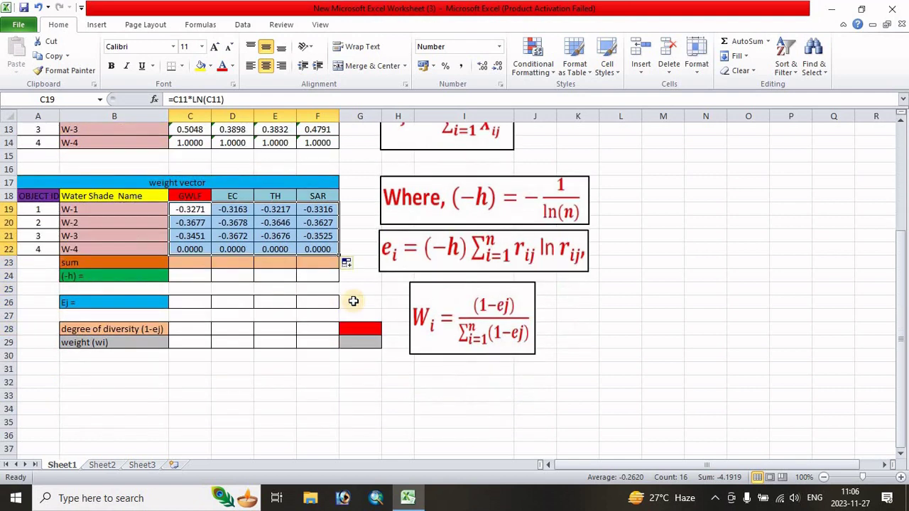
{"action": "left_click", "coordinate": [183, 265]}
{"action": "type", "text": "="}
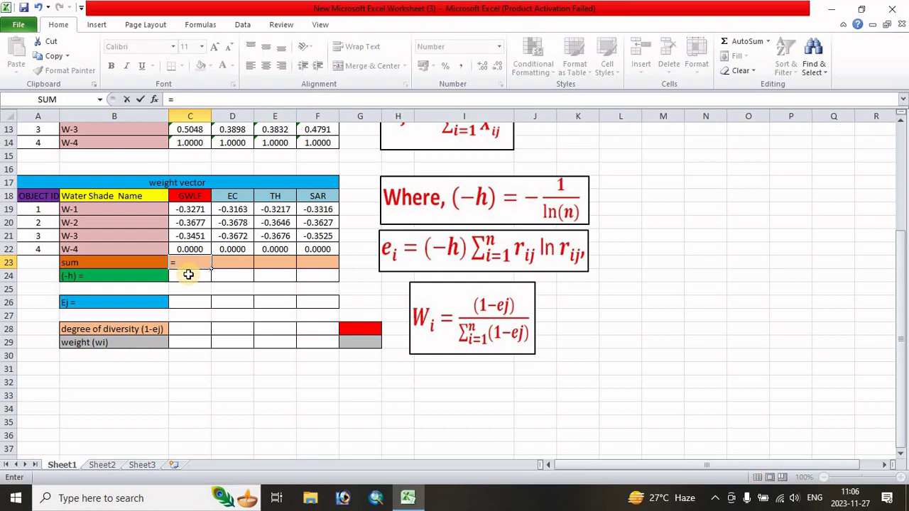
{"action": "type", "text": "sum"}
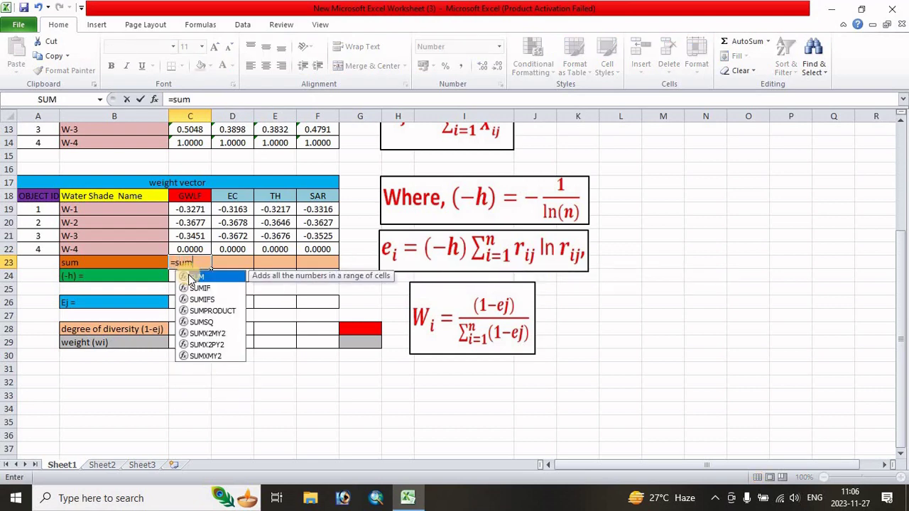
{"action": "double_click", "coordinate": [197, 277]}
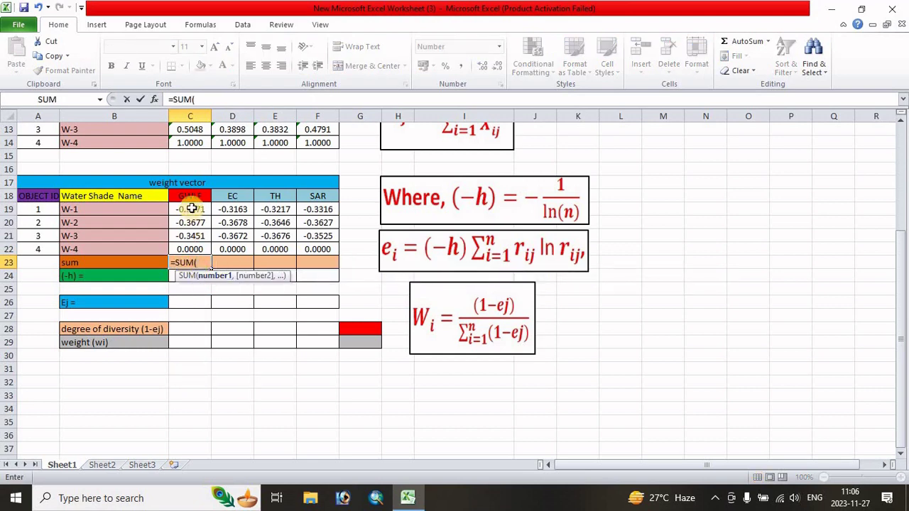
{"action": "left_click_drag", "start_coordinate": [191, 209], "coordinate": [191, 249]}
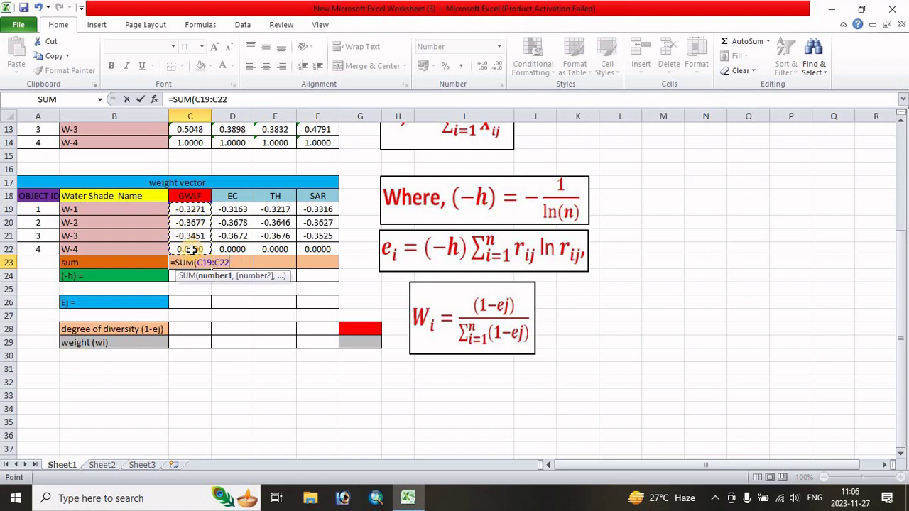
{"action": "type", "text": ")"}
{"action": "key", "text": "Return"}
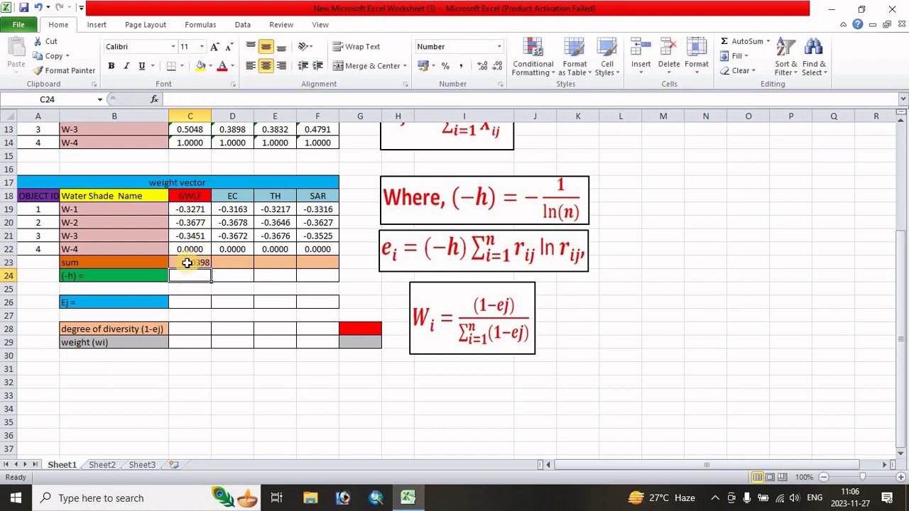
Fill the sum formula in C23 across to F23 for the EC, TH and SAR columns
{"action": "left_click", "coordinate": [191, 263]}
{"action": "left_click_drag", "start_coordinate": [211, 269], "coordinate": [324, 267]}
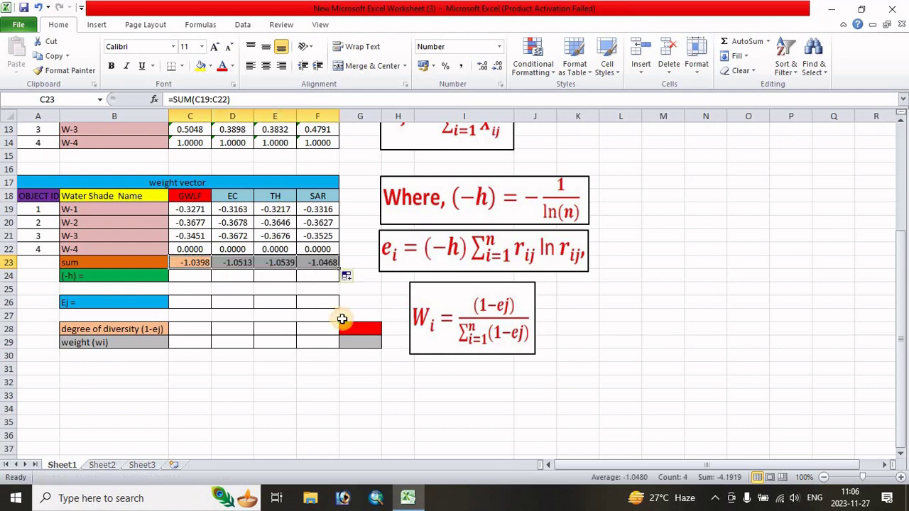
{"action": "left_click", "coordinate": [292, 395]}
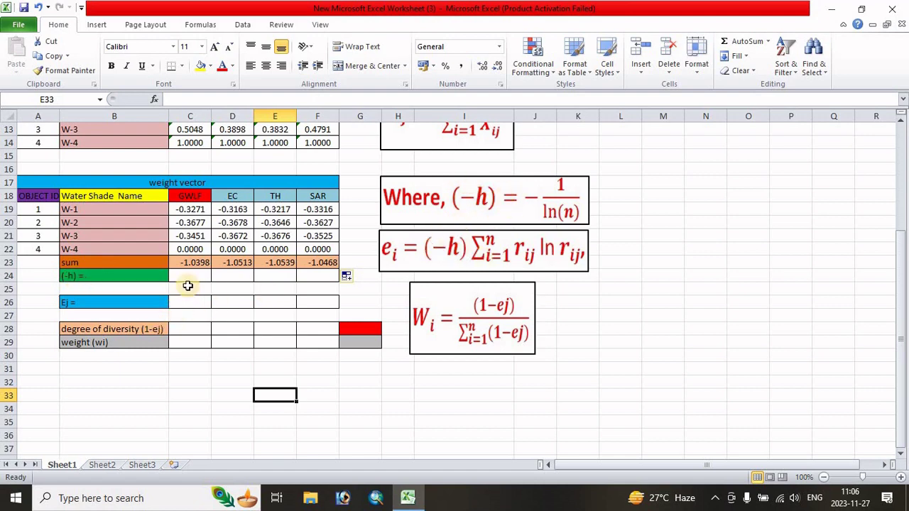
Enter the formula =-(1/LN(4)) in C24 for the GWLF (-h) value
{"action": "left_click_drag", "start_coordinate": [184, 276], "coordinate": [234, 316]}
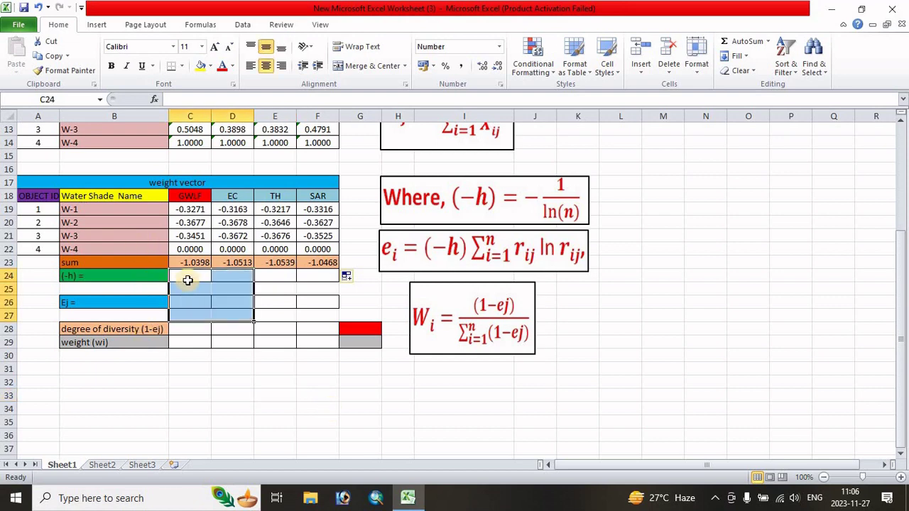
{"action": "left_click", "coordinate": [188, 278]}
{"action": "type", "text": "=-(1/"}
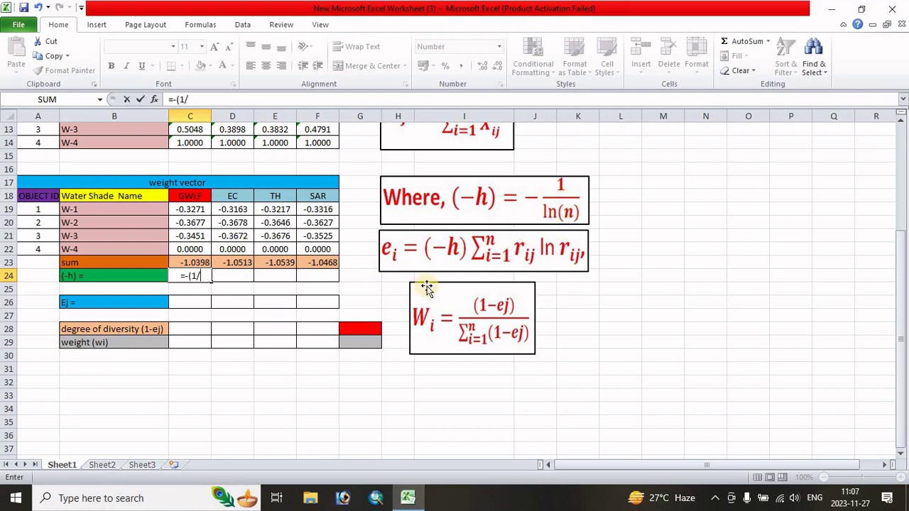
{"action": "type", "text": "ln"}
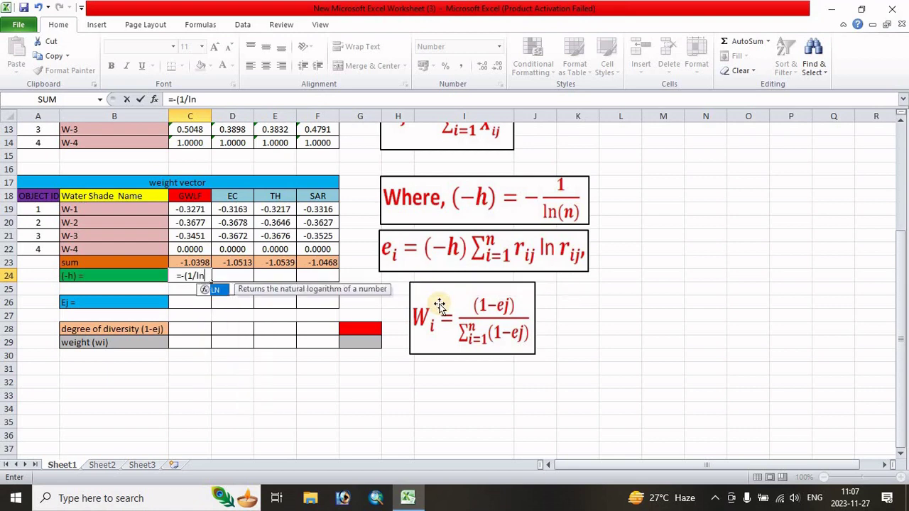
{"action": "double_click", "coordinate": [217, 289]}
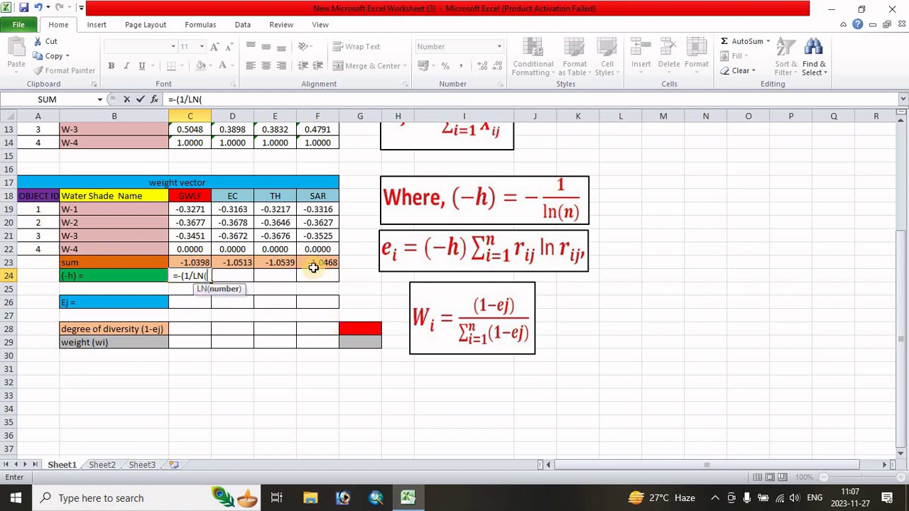
{"action": "type", "text": "4"}
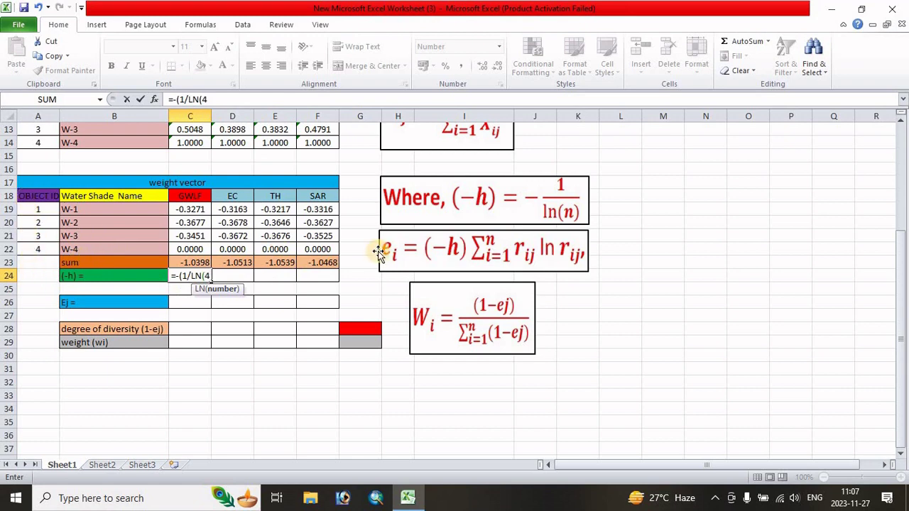
{"action": "type", "text": "))"}
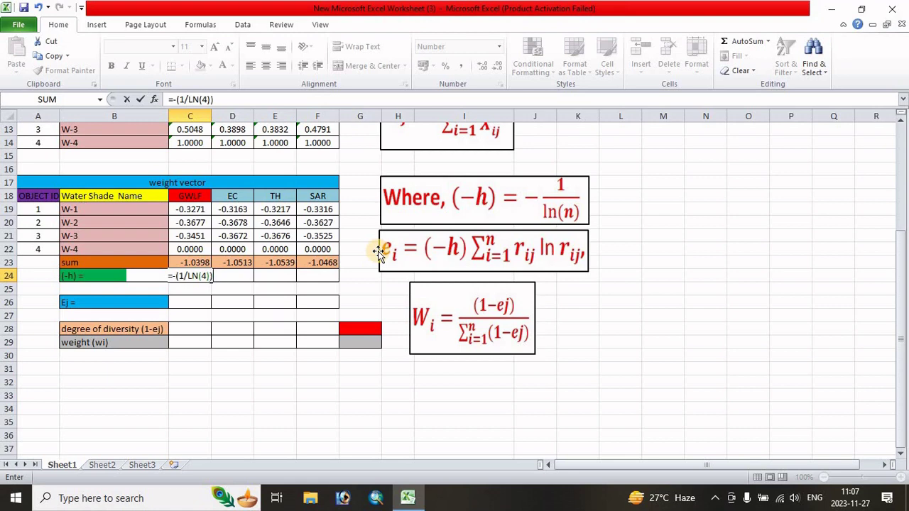
{"action": "type", "text": ")"}
{"action": "key", "text": "Return"}
Copy the (-h) result in C24 and paste it as values only into D24:F24
{"action": "left_click", "coordinate": [185, 277]}
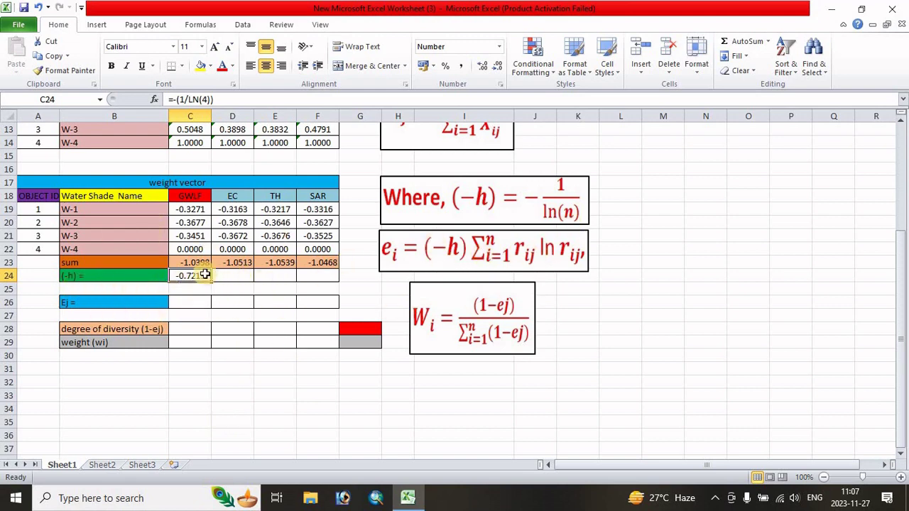
{"action": "key", "text": "ctrl+c"}
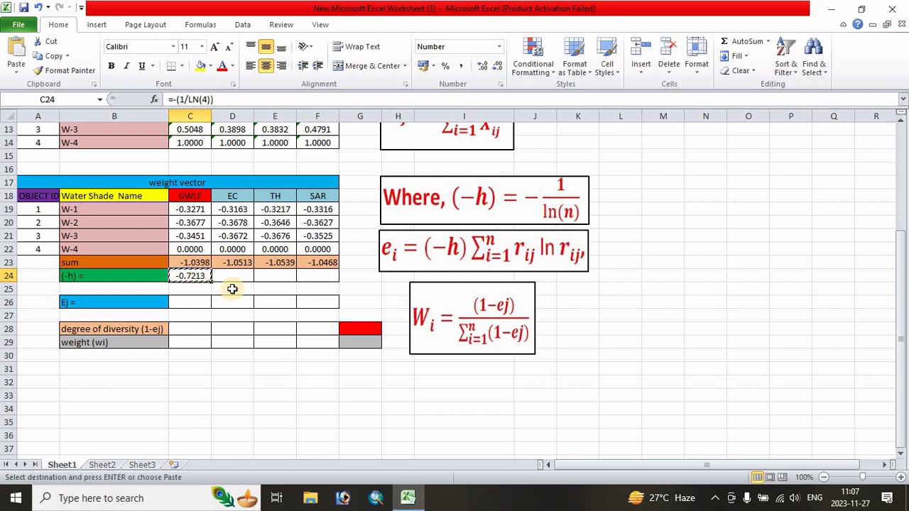
{"action": "left_click_drag", "start_coordinate": [227, 277], "coordinate": [315, 274]}
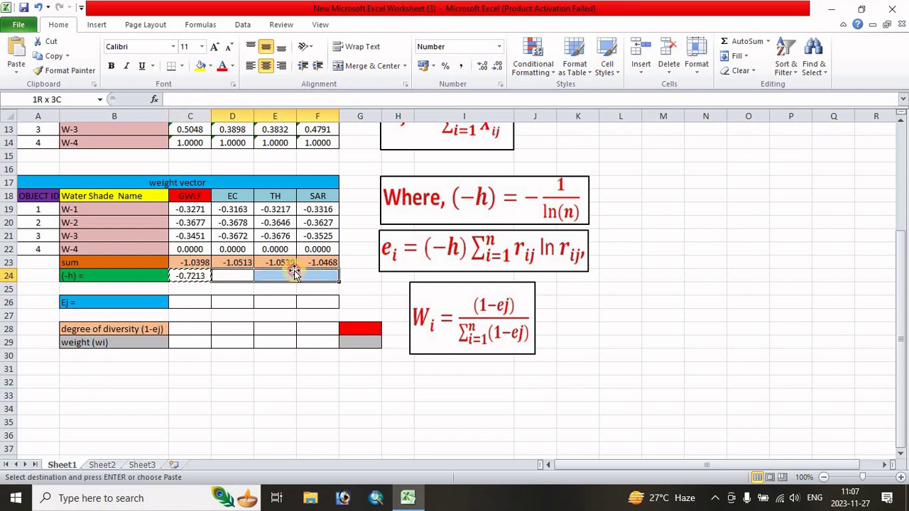
{"action": "left_click", "coordinate": [16, 71]}
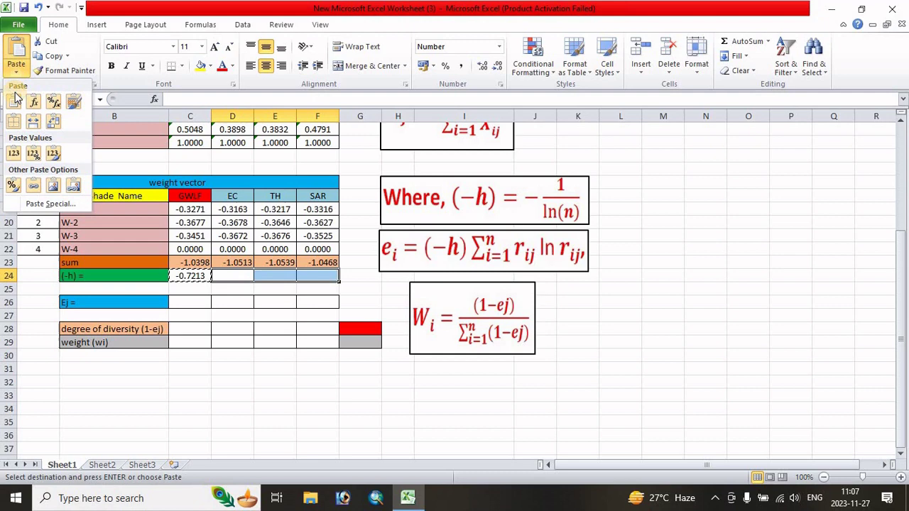
{"action": "left_click", "coordinate": [12, 151]}
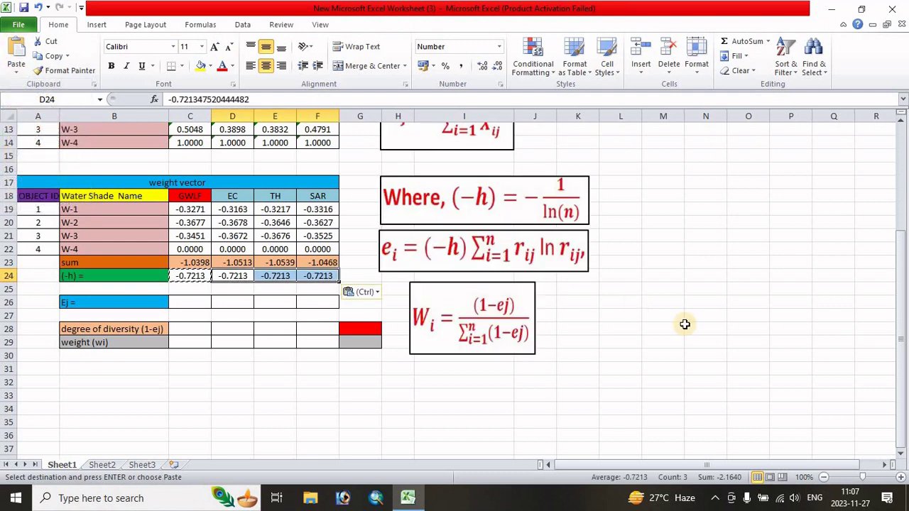
{"action": "left_click_drag", "start_coordinate": [756, 343], "coordinate": [703, 342]}
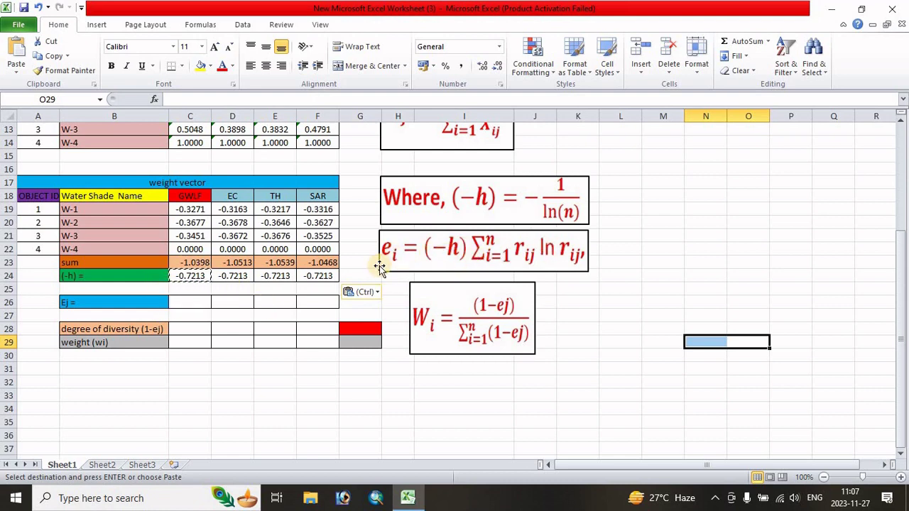
Enter the formula =C24*C23 in C26 for the GWLF Ej value
{"action": "scroll", "coordinate": [484, 248], "scroll_direction": "up", "scroll_amount": 1}
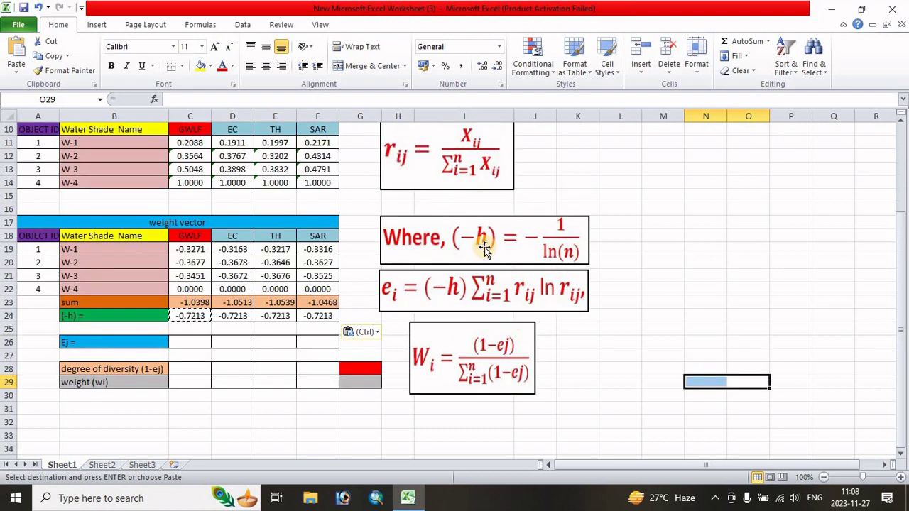
{"action": "left_click", "coordinate": [187, 344]}
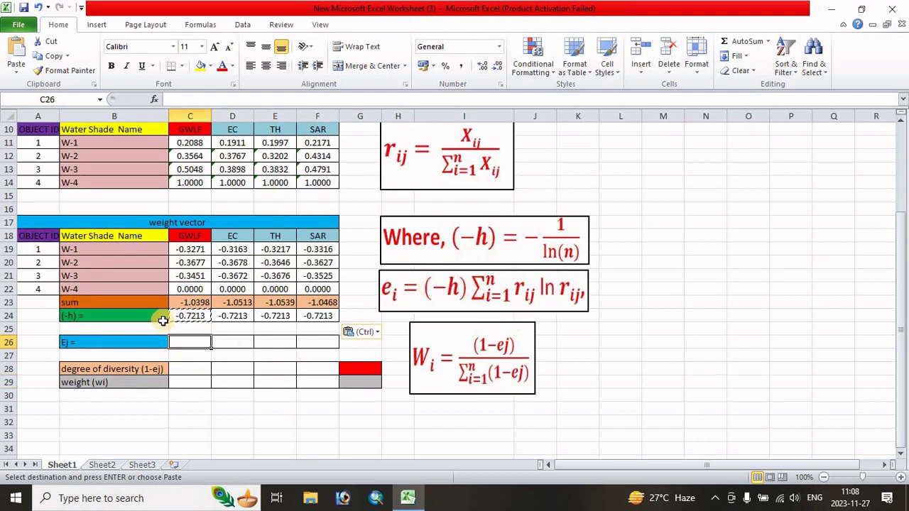
{"action": "type", "text": "="}
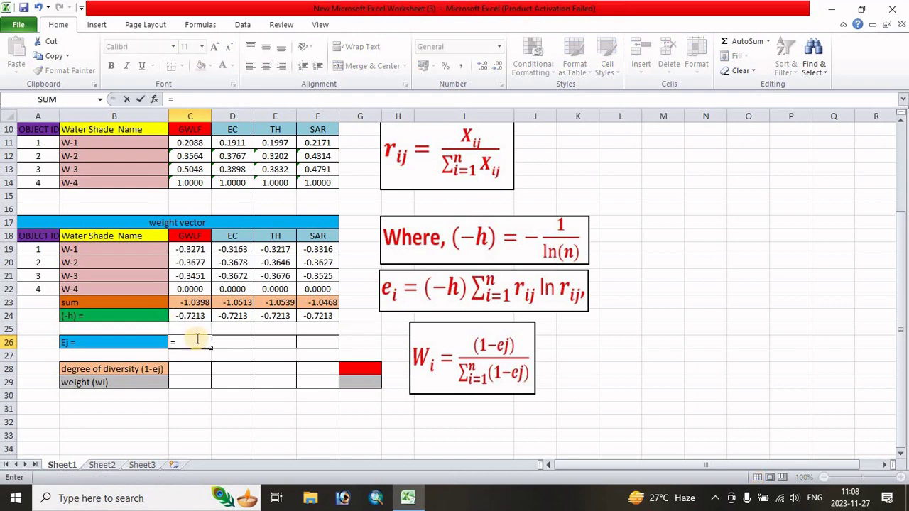
{"action": "left_click", "coordinate": [186, 315]}
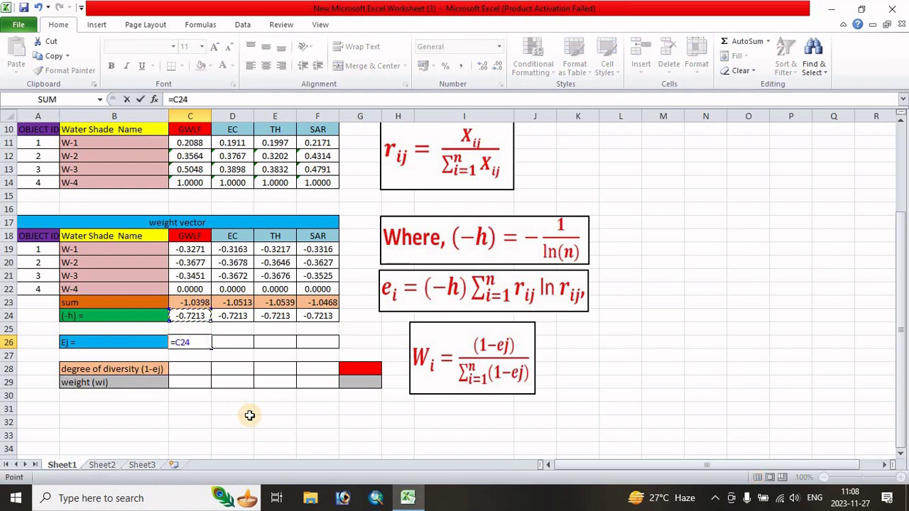
{"action": "type", "text": "*"}
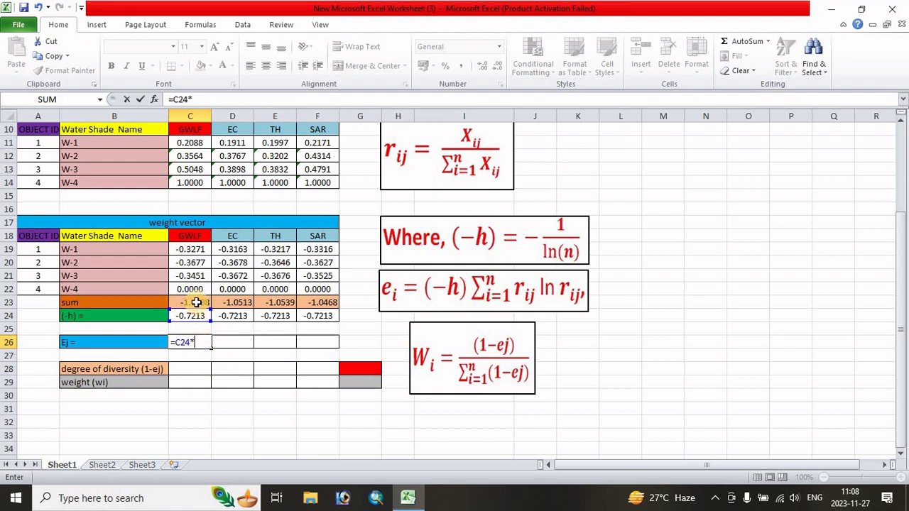
{"action": "left_click", "coordinate": [196, 302]}
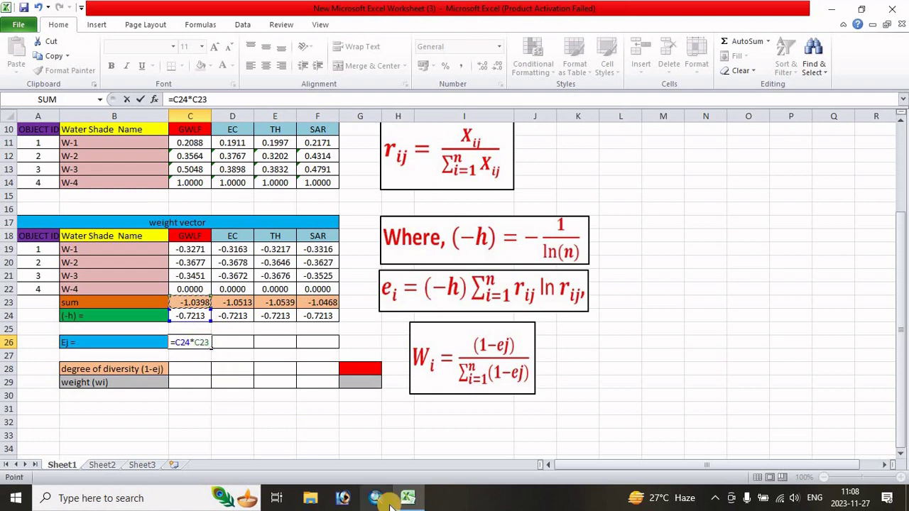
{"action": "key", "text": "Return"}
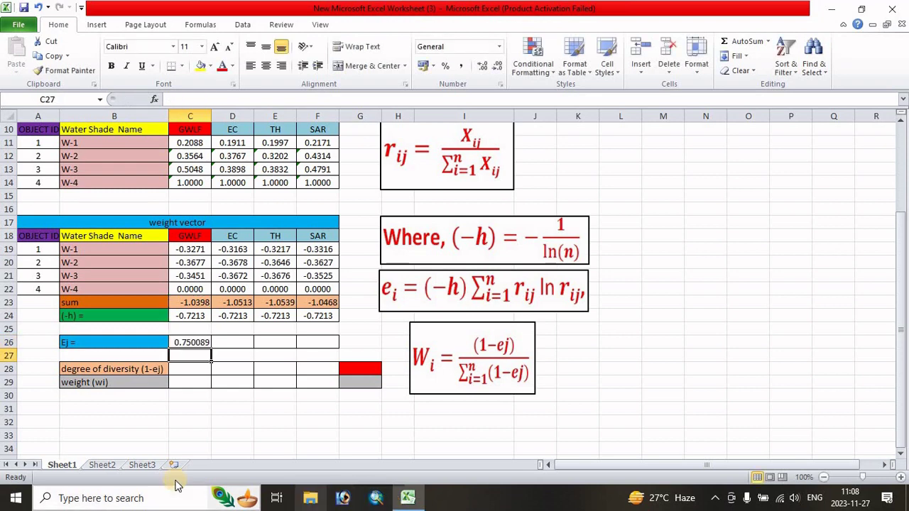
Fill the Ej formula in C26 across to F26 for the EC, TH and SAR columns
{"action": "left_click", "coordinate": [197, 341]}
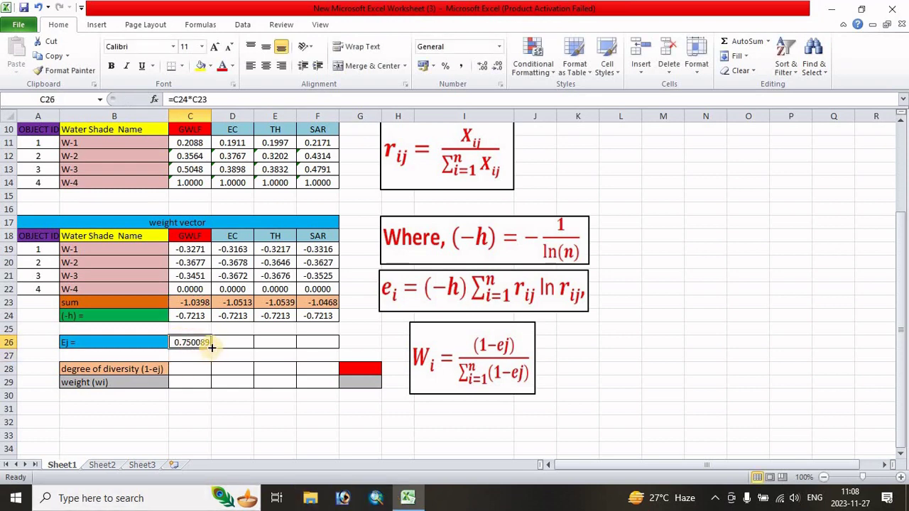
{"action": "left_click_drag", "start_coordinate": [212, 348], "coordinate": [336, 346]}
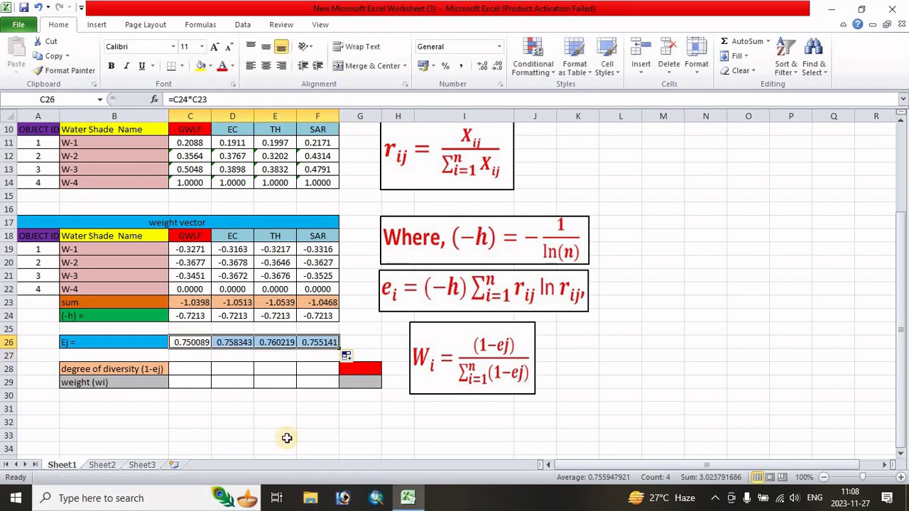
{"action": "scroll", "coordinate": [286, 438], "scroll_direction": "down", "scroll_amount": 1}
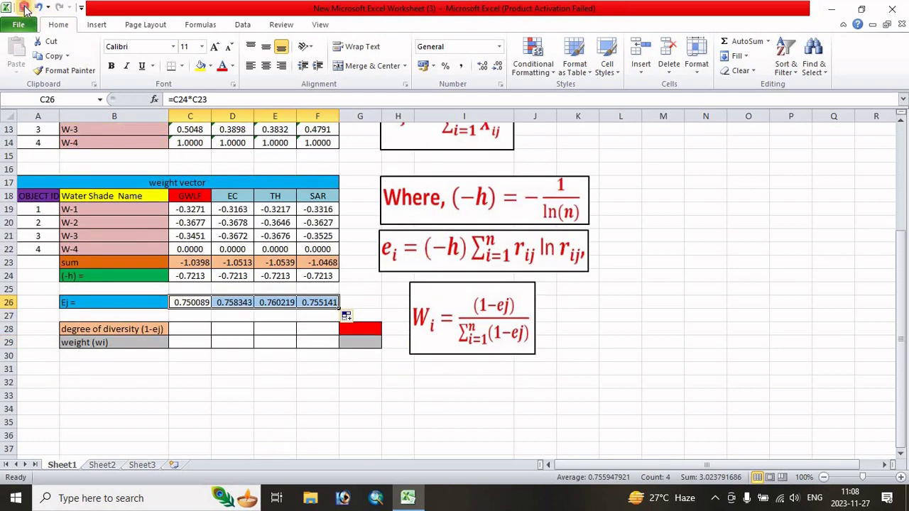
{"action": "left_click", "coordinate": [290, 375]}
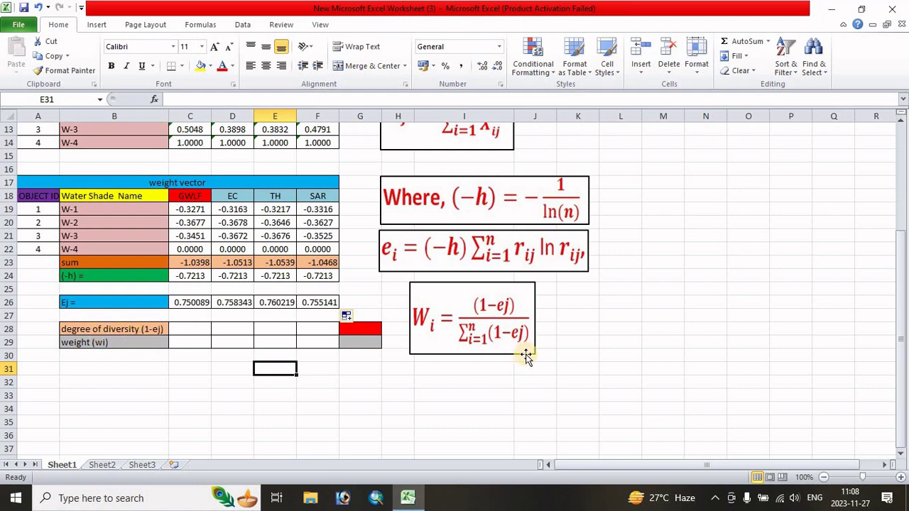
Enter the formula =(1-C26) in C28 for the GWLF degree of diversity
{"action": "left_click", "coordinate": [188, 328]}
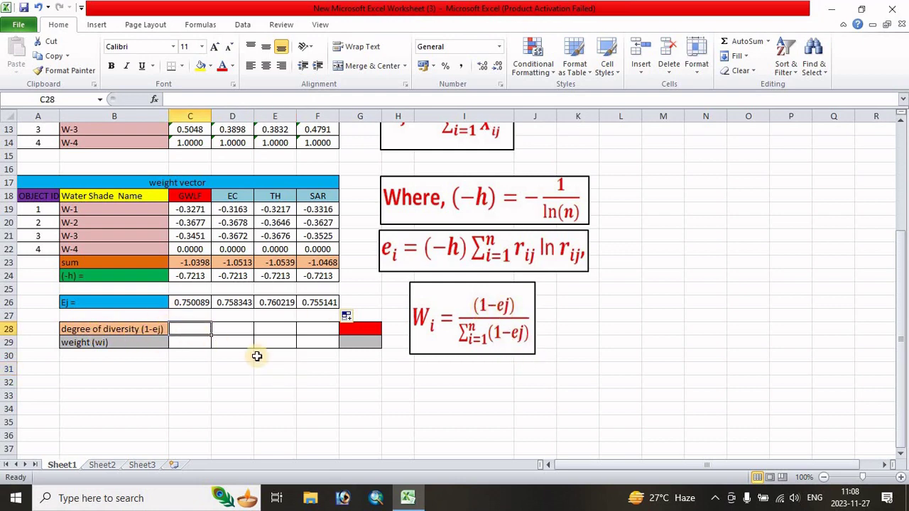
{"action": "type", "text": "=(1"}
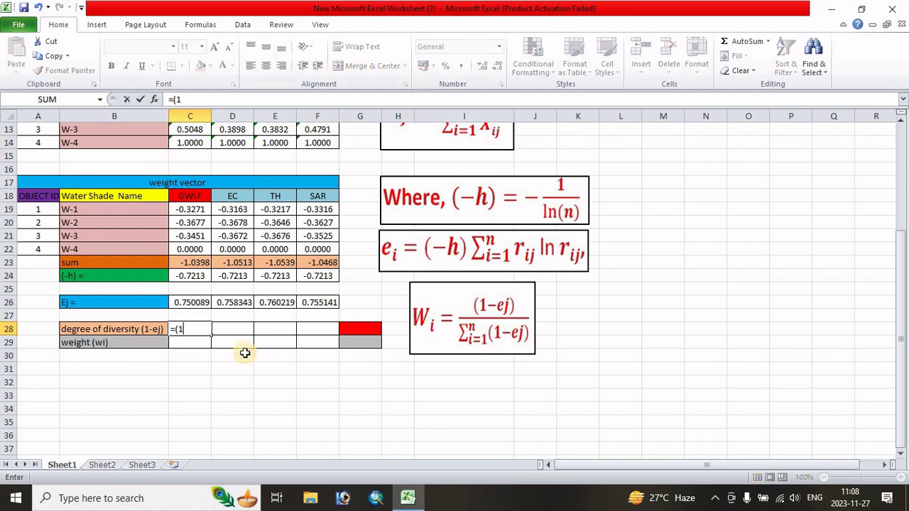
{"action": "type", "text": "-"}
{"action": "left_click", "coordinate": [193, 303]}
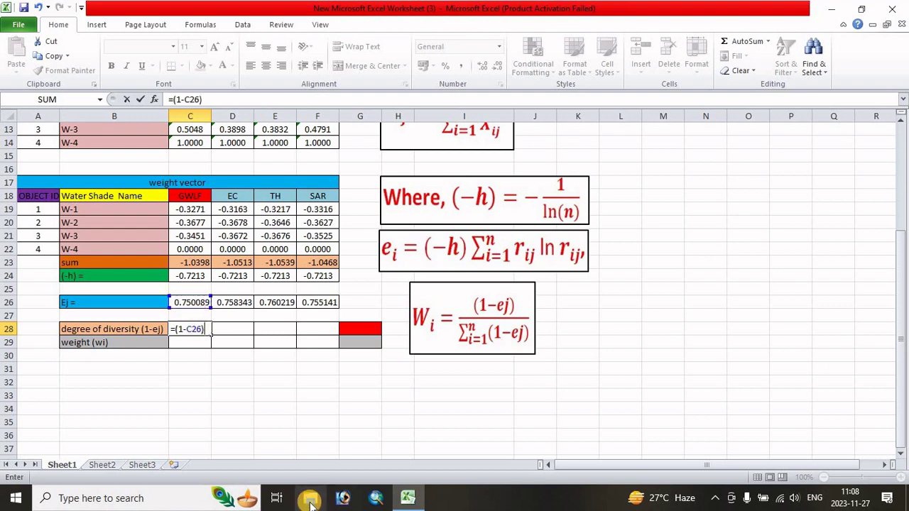
{"action": "type", "text": ")"}
{"action": "key", "text": "Return"}
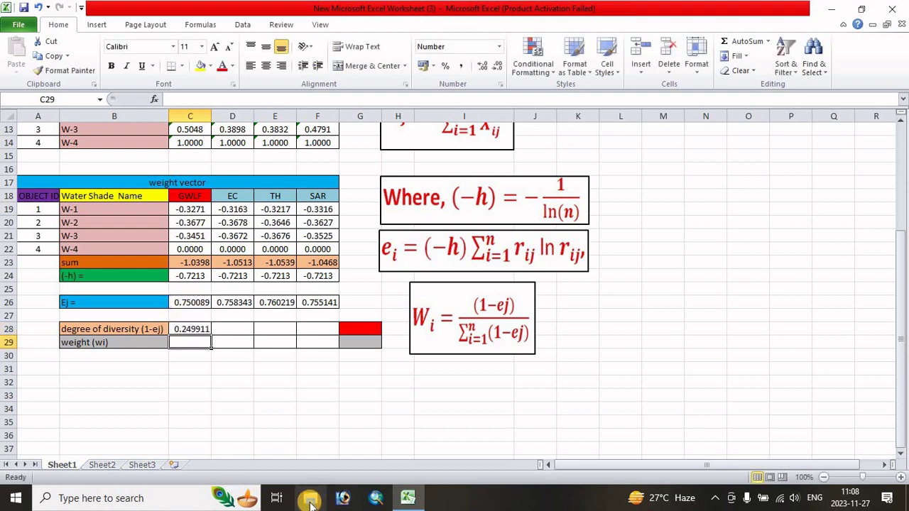
Fill the degree of diversity formula in C28 across to F28 for the EC, TH and SAR columns
{"action": "left_click", "coordinate": [188, 330]}
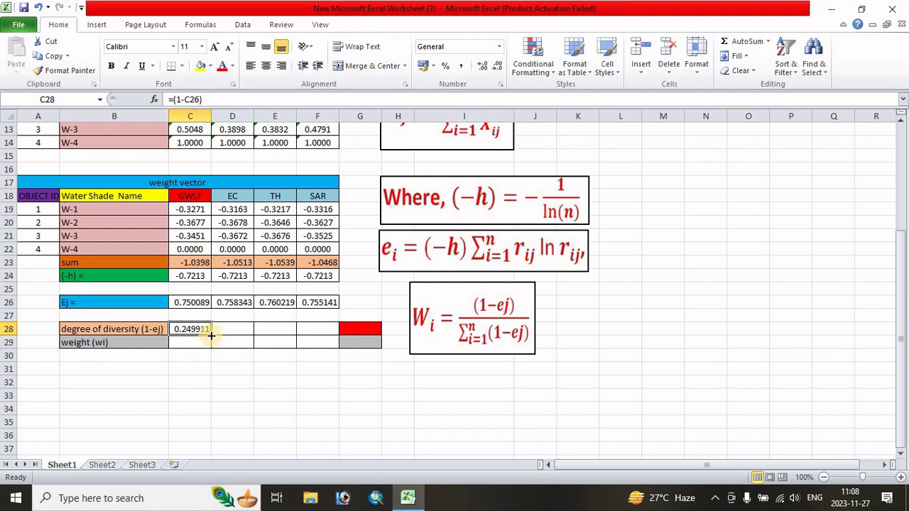
{"action": "left_click_drag", "start_coordinate": [211, 335], "coordinate": [343, 335]}
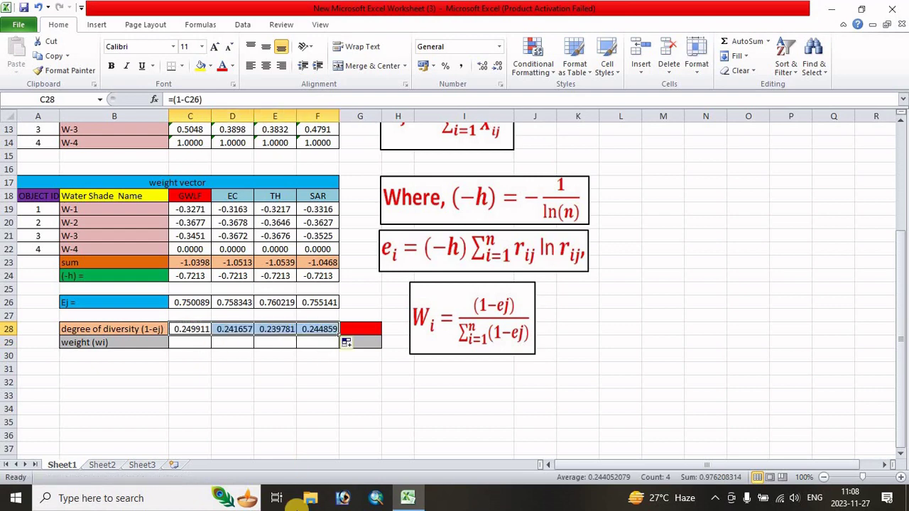
{"action": "left_click", "coordinate": [336, 399]}
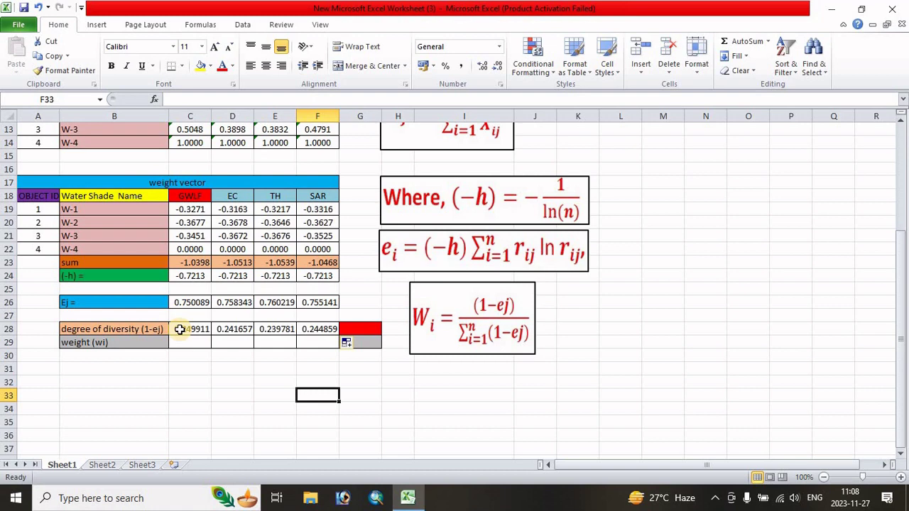
Total the degree of diversity values in G28 with the formula =SUM(C28:F28)
{"action": "left_click_drag", "start_coordinate": [180, 329], "coordinate": [365, 334]}
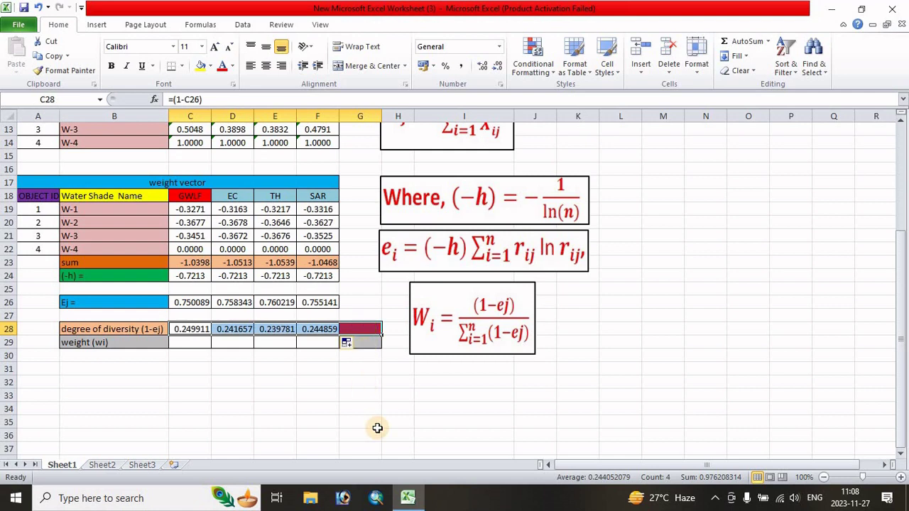
{"action": "left_click", "coordinate": [374, 425]}
{"action": "left_click_drag", "start_coordinate": [179, 327], "coordinate": [356, 332]}
{"action": "left_click", "coordinate": [391, 398]}
{"action": "left_click", "coordinate": [354, 326]}
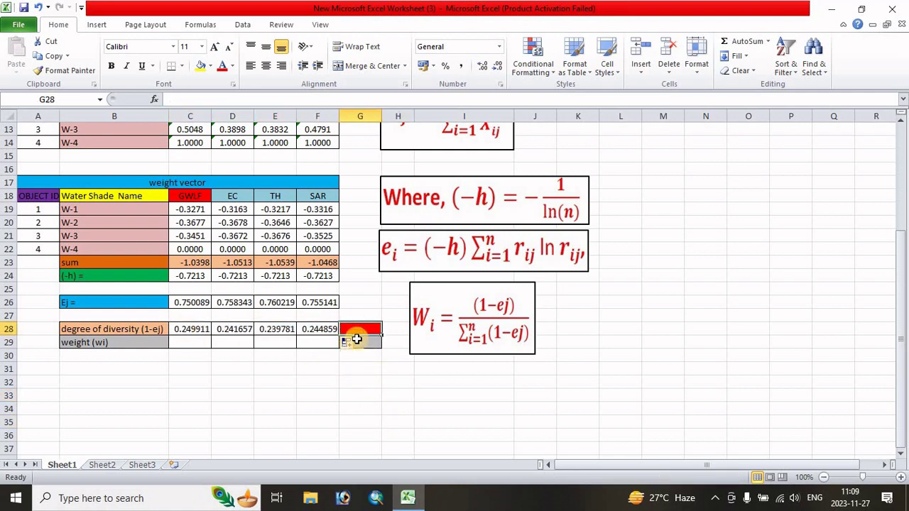
{"action": "type", "text": "=sum"}
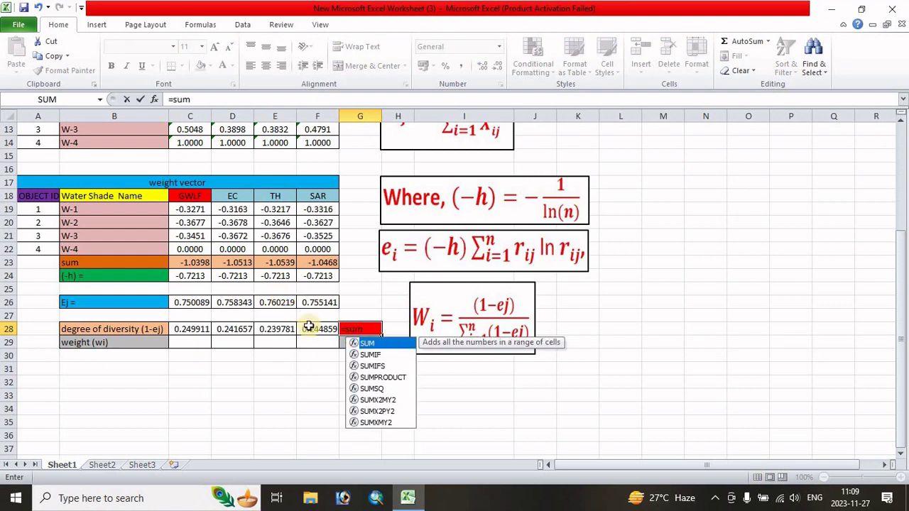
{"action": "double_click", "coordinate": [368, 343]}
{"action": "left_click_drag", "start_coordinate": [181, 329], "coordinate": [322, 329]}
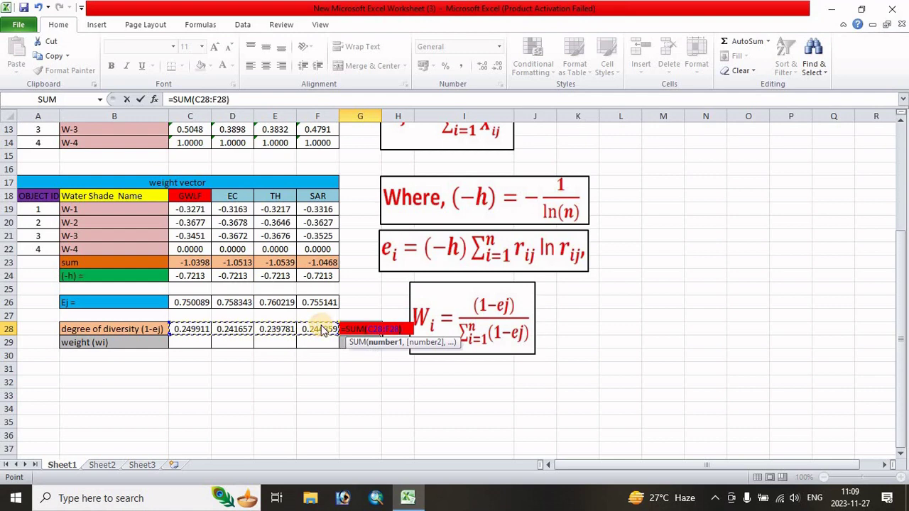
{"action": "key", "text": "Return"}
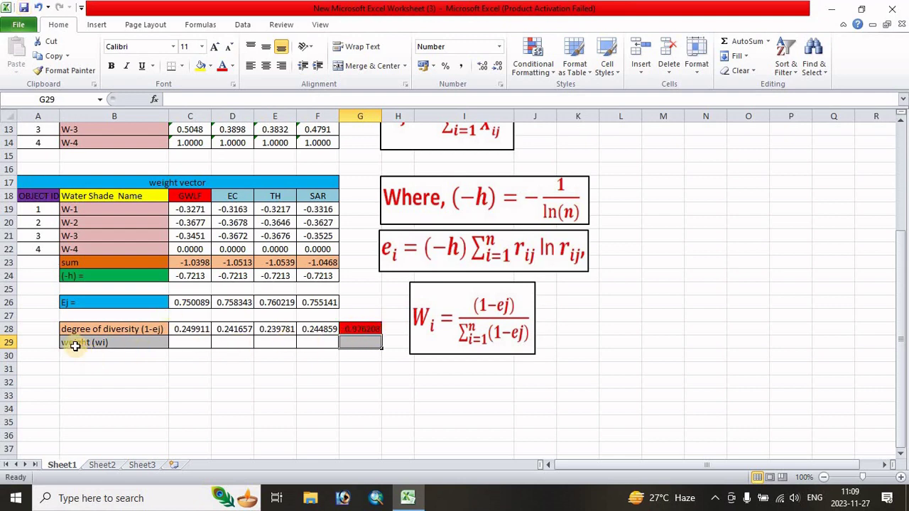
Enter the formula =C28/G28 in C29 for the GWLF weight
{"action": "left_click", "coordinate": [184, 343]}
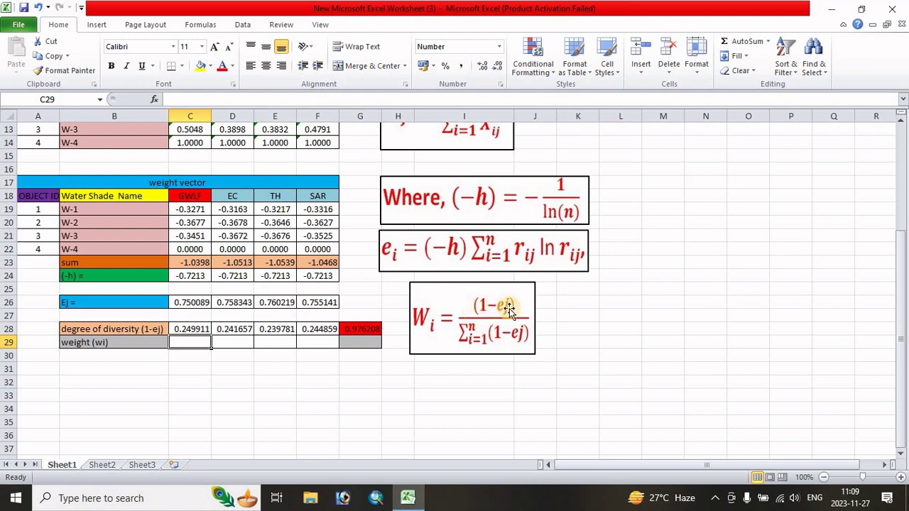
{"action": "type", "text": "="}
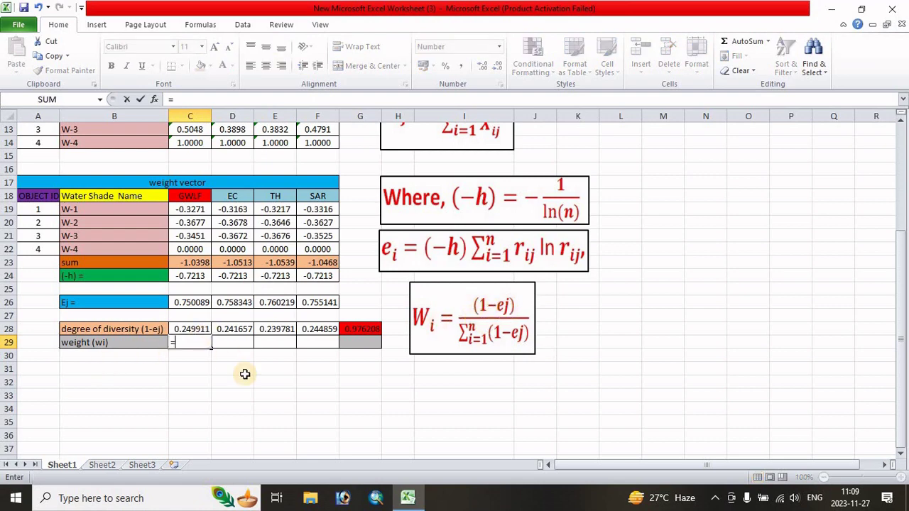
{"action": "left_click", "coordinate": [192, 329]}
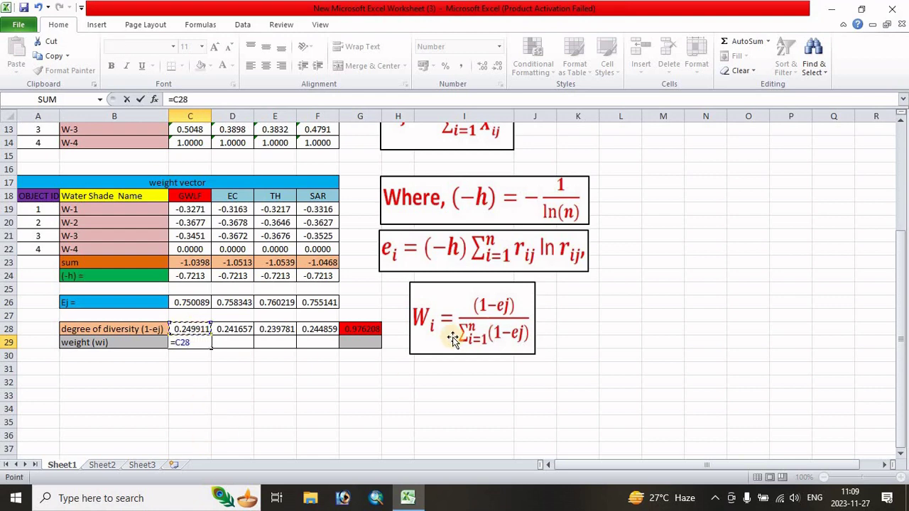
{"action": "type", "text": "/"}
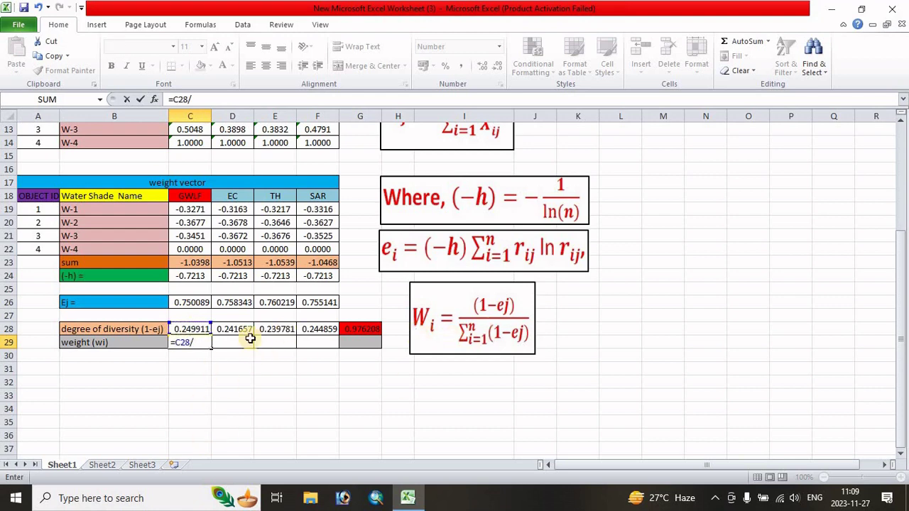
{"action": "left_click", "coordinate": [364, 330]}
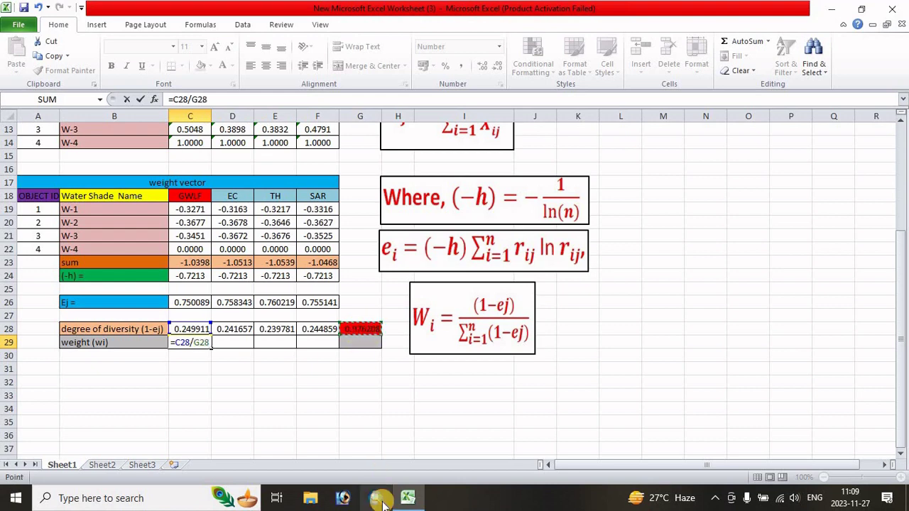
{"action": "key", "text": "Return"}
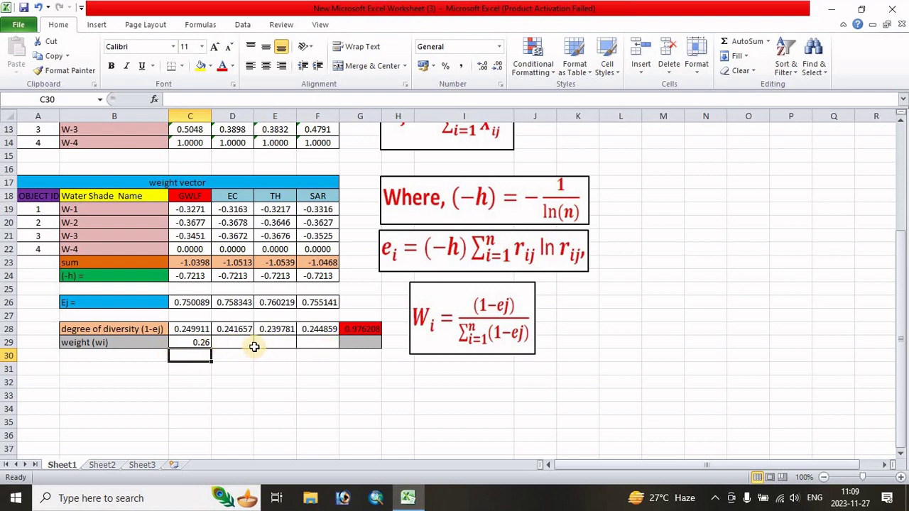
Enter the formula =D28/$G$28 in D29 for the EC weight, using an absolute reference to the total
{"action": "left_click", "coordinate": [231, 343]}
{"action": "type", "text": "="}
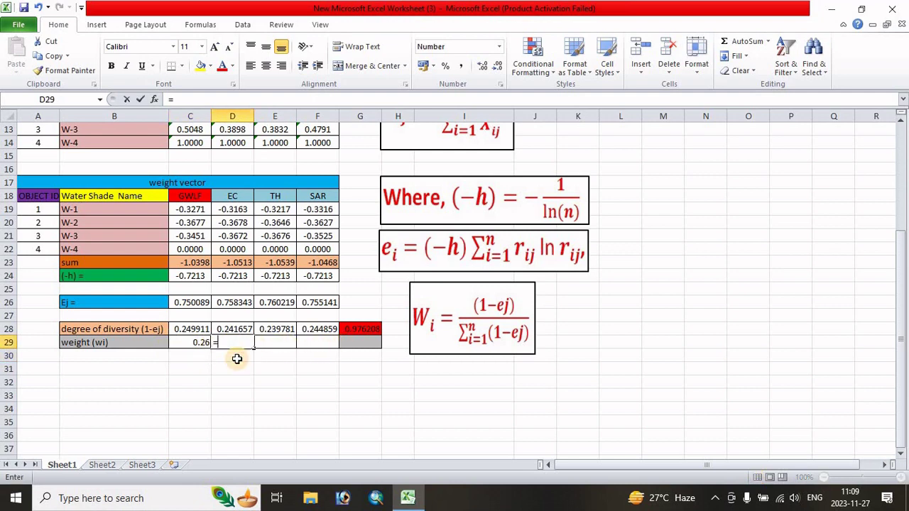
{"action": "left_click", "coordinate": [240, 329]}
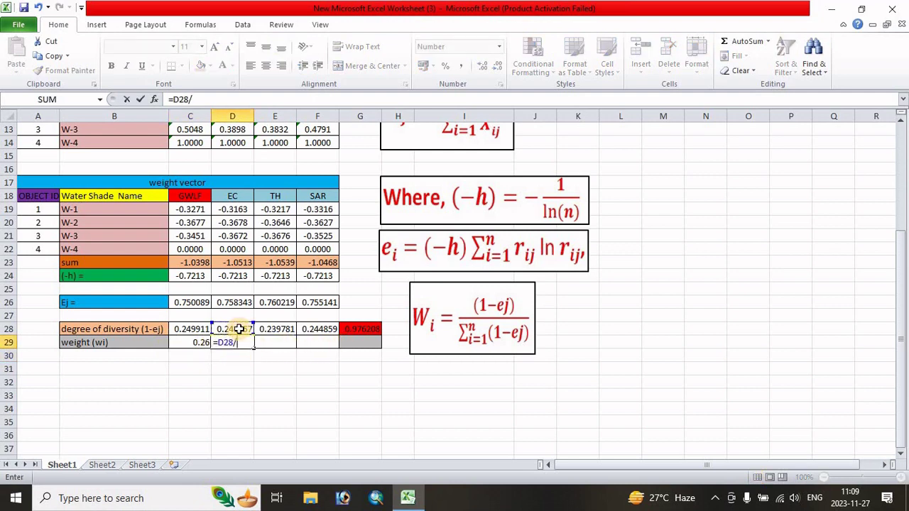
{"action": "type", "text": "/"}
{"action": "left_click", "coordinate": [361, 329]}
{"action": "key", "text": "F4"}
{"action": "key", "text": "Return"}
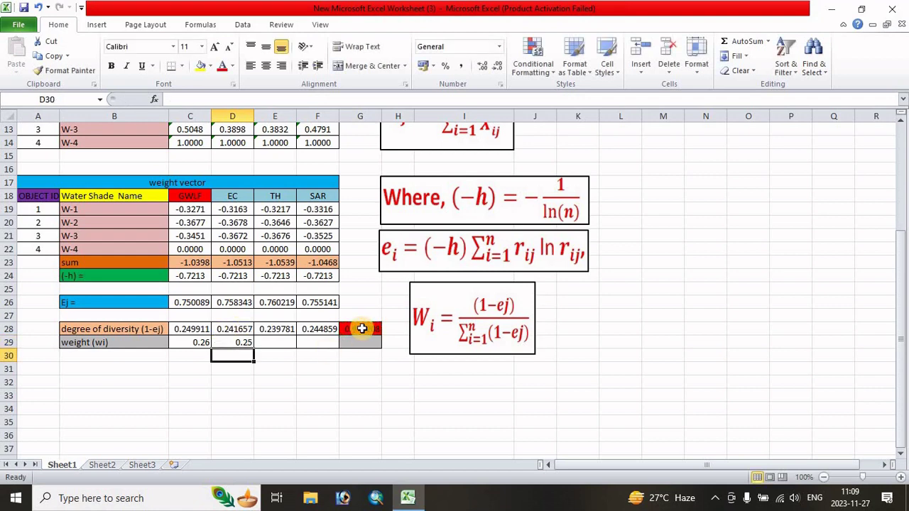
Enter the formula =E28/G28 in E29 for the TH weight
{"action": "left_click", "coordinate": [280, 343]}
{"action": "type", "text": "="}
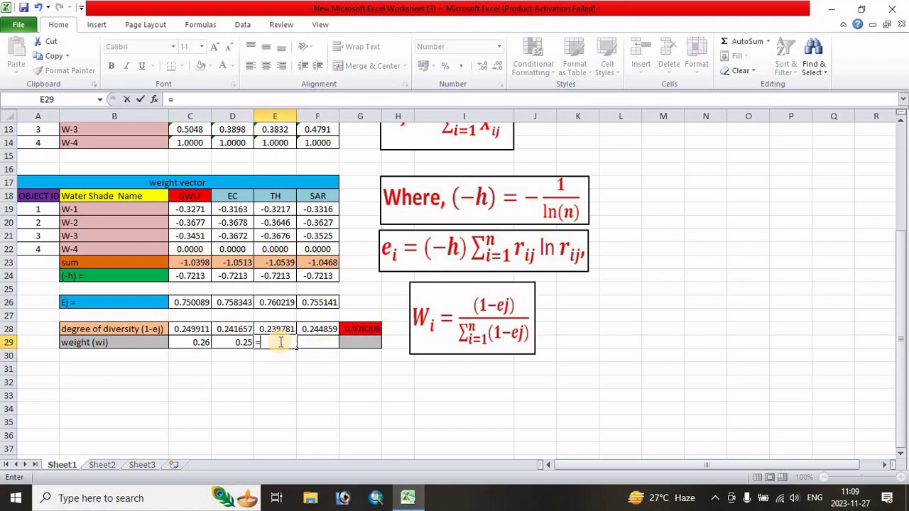
{"action": "left_click", "coordinate": [279, 329]}
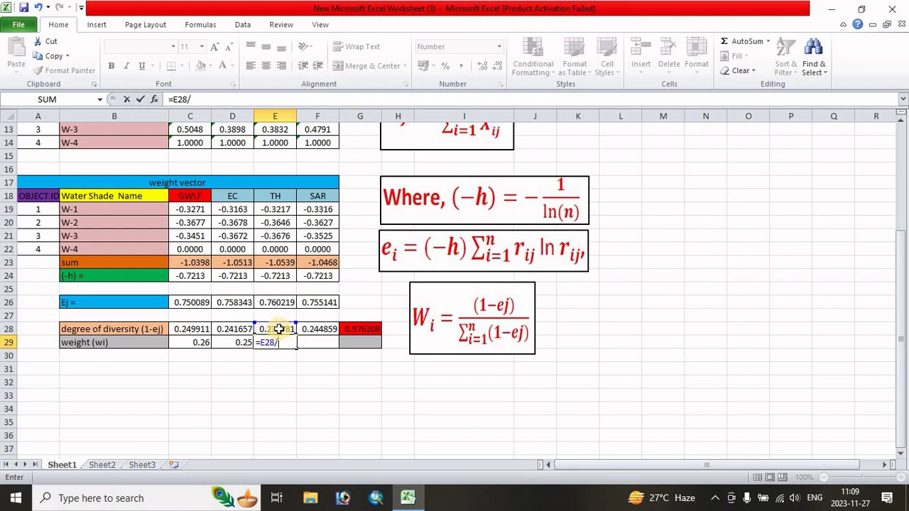
{"action": "type", "text": "/"}
{"action": "left_click", "coordinate": [354, 329]}
{"action": "key", "text": "Return"}
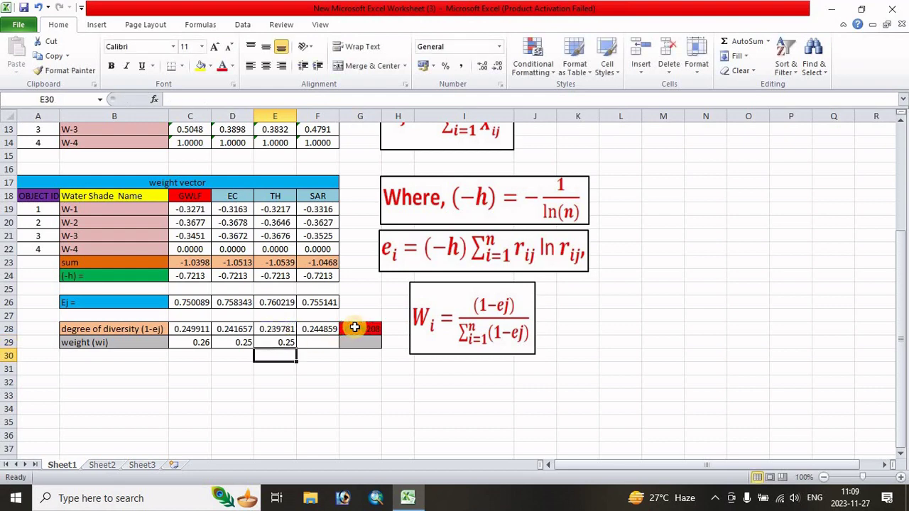
Enter the formula =F28/G28 in F29 for the SAR weight
{"action": "left_click", "coordinate": [315, 342]}
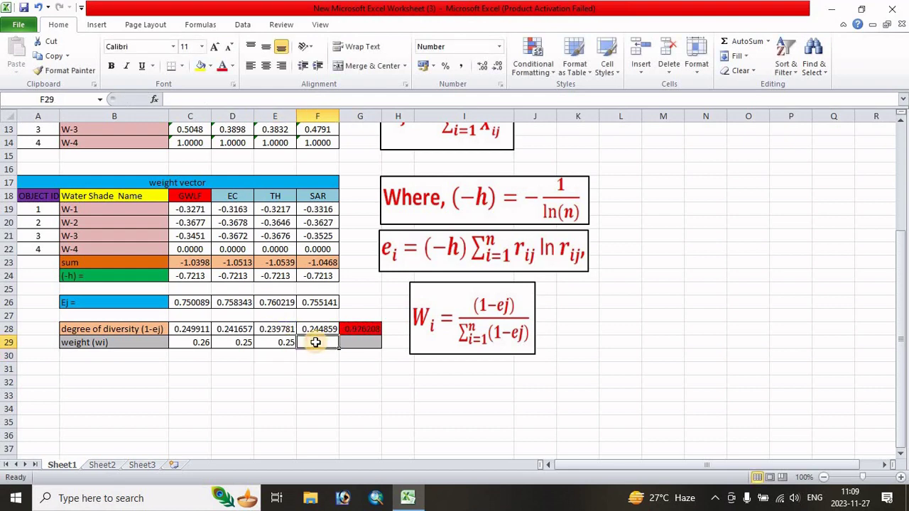
{"action": "type", "text": "="}
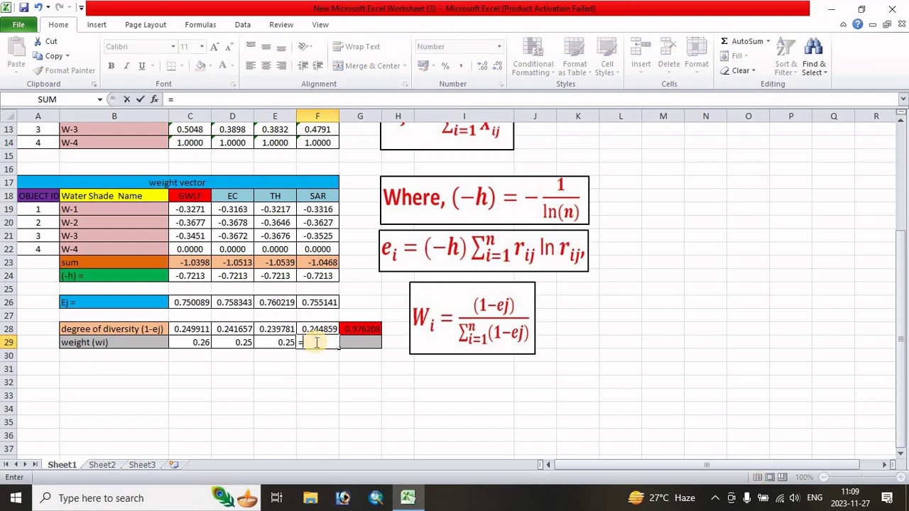
{"action": "left_click", "coordinate": [311, 328]}
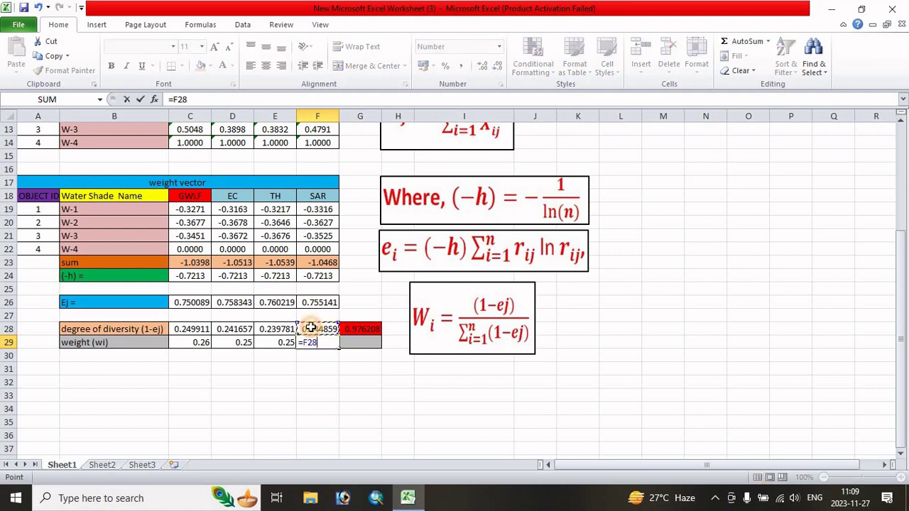
{"action": "left_click", "coordinate": [362, 329]}
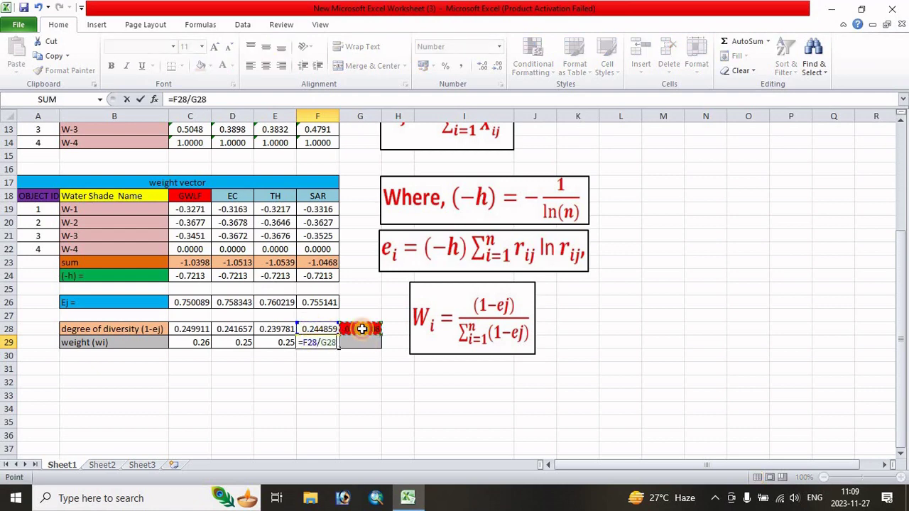
{"action": "key", "text": "Return"}
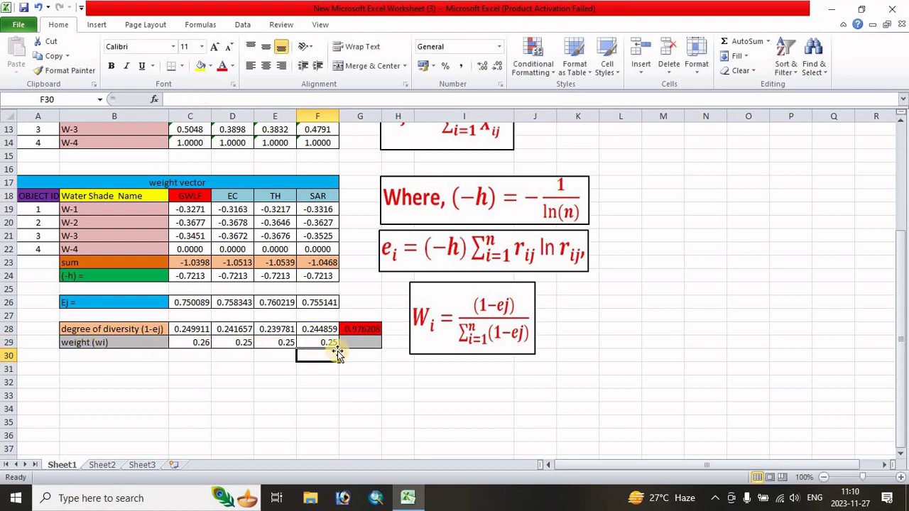
Total the four criteria weights C29:F29 in G29 with AutoSum
{"action": "left_click_drag", "start_coordinate": [189, 344], "coordinate": [354, 344]}
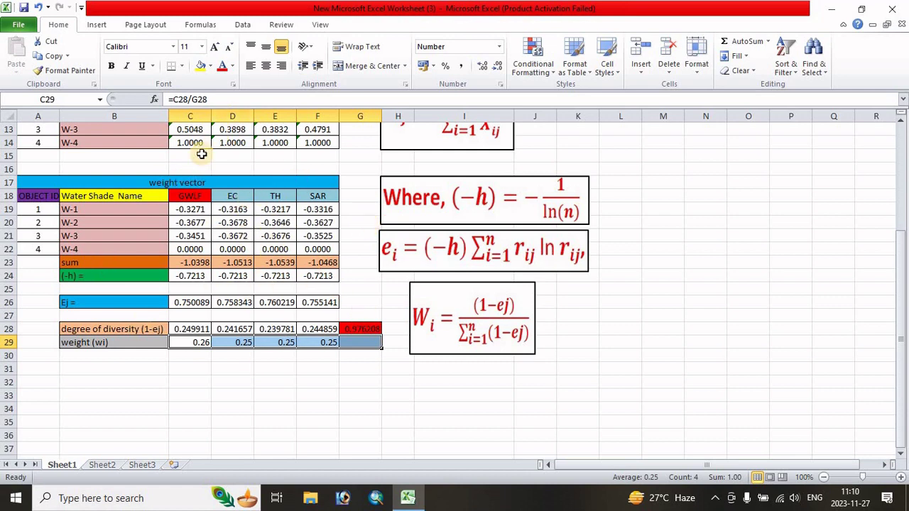
{"action": "left_click", "coordinate": [739, 41]}
{"action": "left_click", "coordinate": [396, 378]}
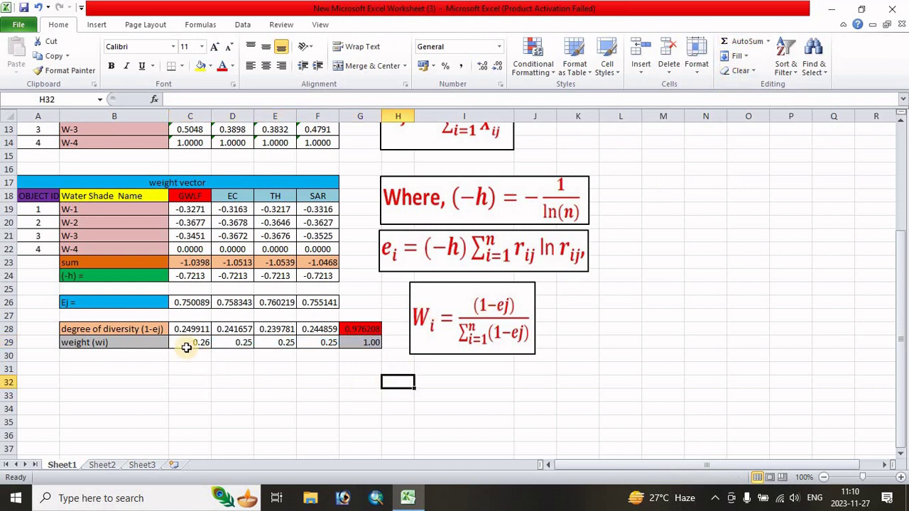